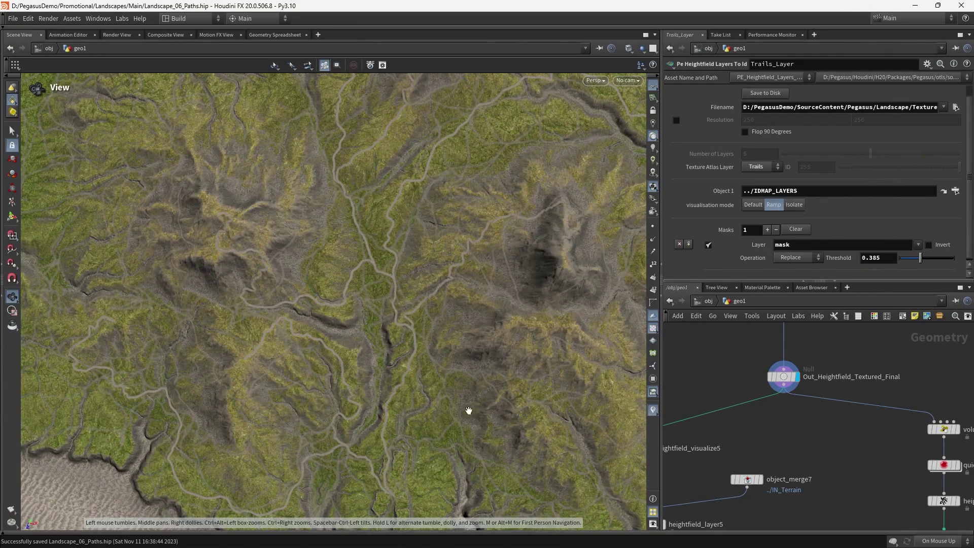
Step: Preview the terrain in the viewport at the heightfield_visualize5 node and at the volumewrangle1 node
middle_click_drag(819, 427, 904, 357)
left_click(736, 378)
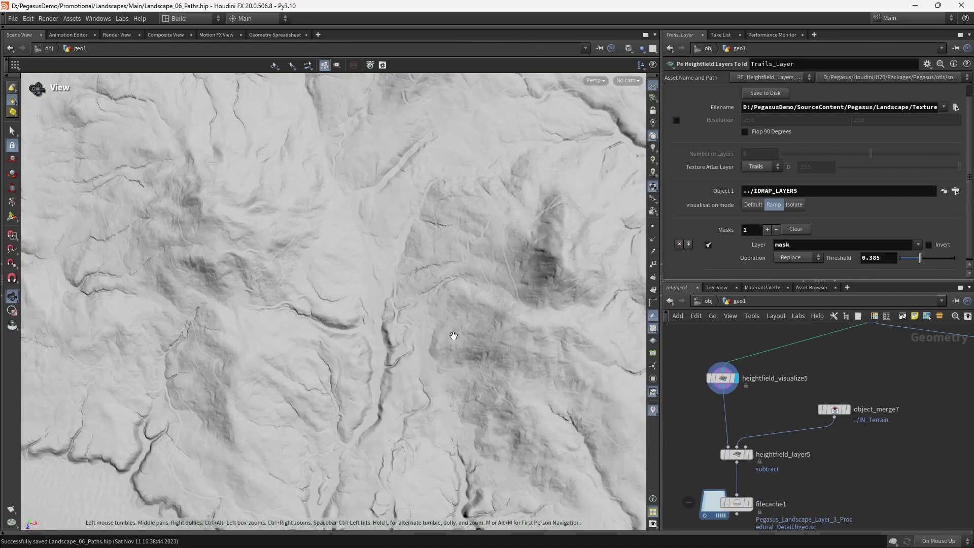
scroll(907, 370, "down", 1)
middle_click_drag(907, 370, 701, 380)
left_click(815, 373)
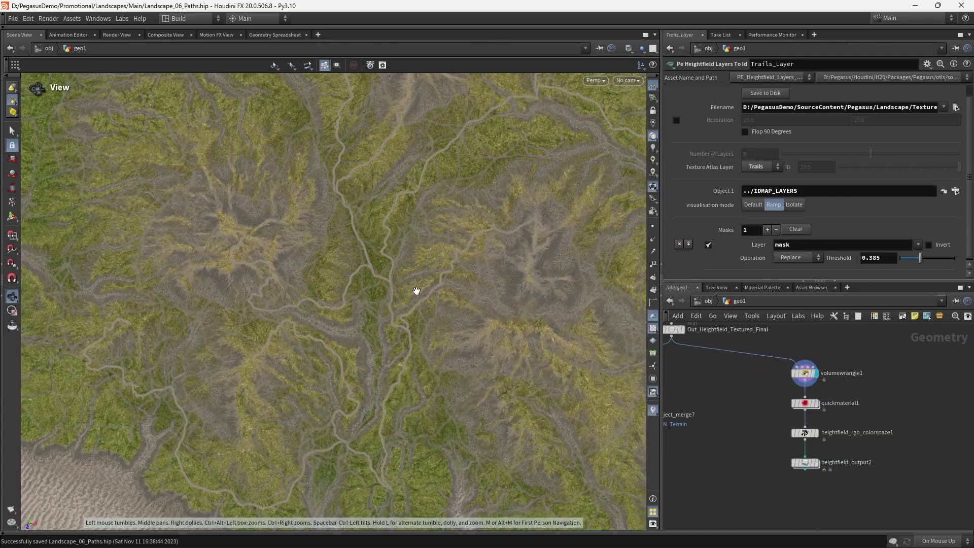
Step: Display the Trails_Layer node and view its layer ID visualization across the terrain from an oblique angle
scroll(725, 393, "down", 5)
middle_click_drag(811, 400, 686, 442)
scroll(783, 431, "down", 4)
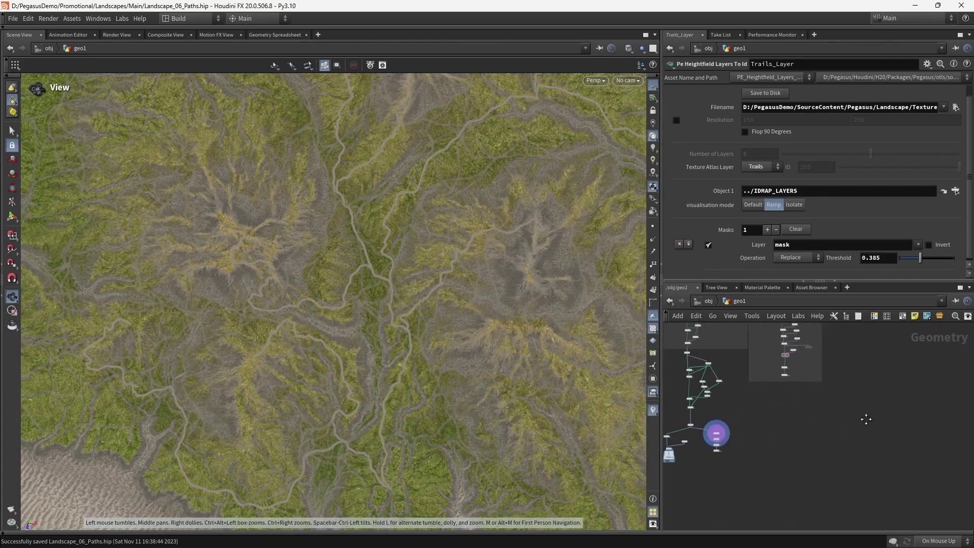
scroll(799, 366, "up", 5)
key("h")
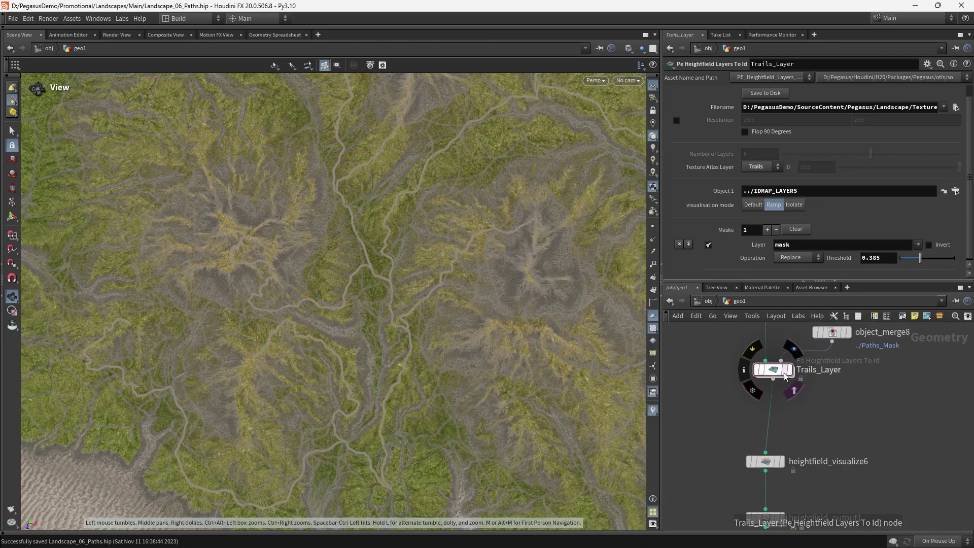
left_click(789, 370)
left_click_drag(614, 356, 457, 368)
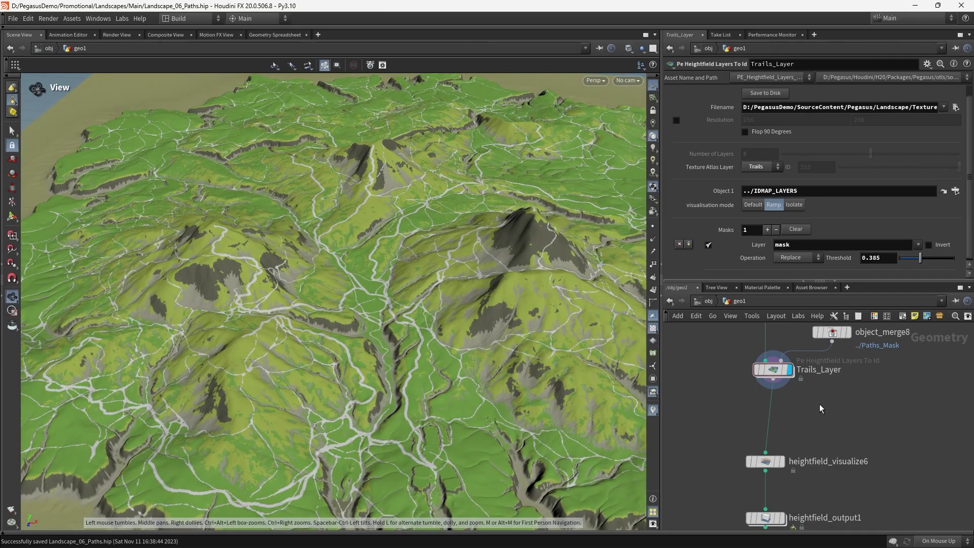
key("h")
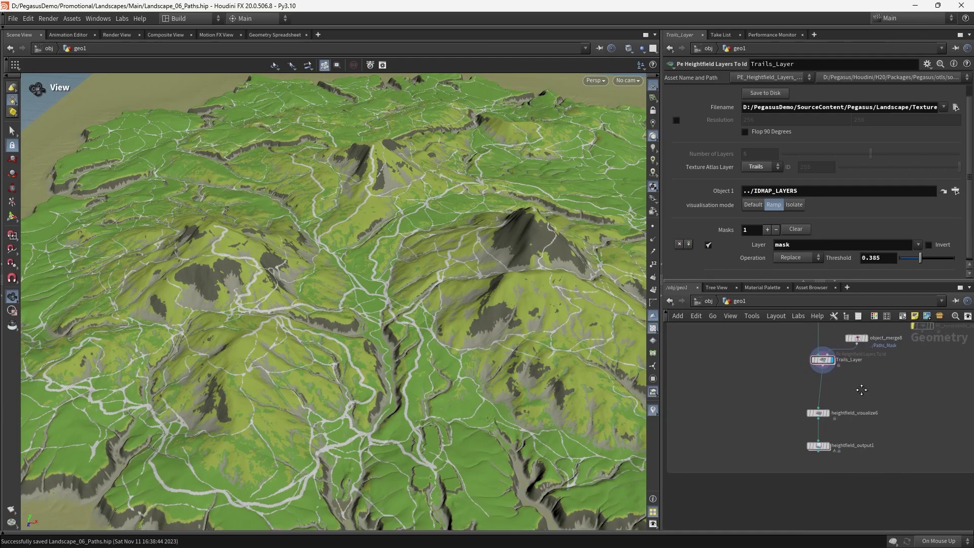
Step: Select the filecache1 node to inspect its settings and display the subtract result of heightfield_layer5
scroll(770, 385, "down", 2)
middle_click_drag(762, 386, 907, 315)
scroll(855, 373, "down", 2)
middle_click_drag(781, 440, 782, 359)
scroll(794, 398, "up", 4)
left_click_drag(833, 420, 709, 473)
left_click(770, 396)
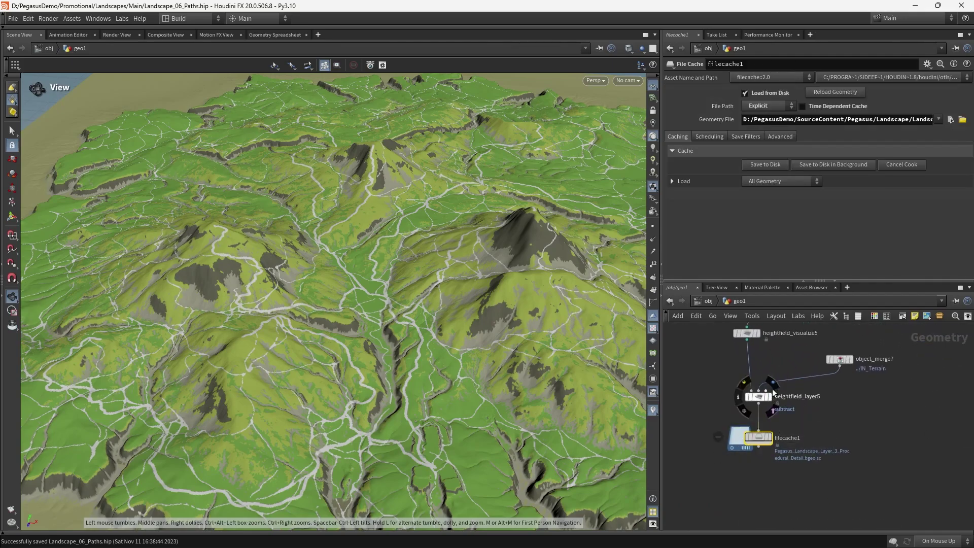
scroll(745, 399, "up", 1)
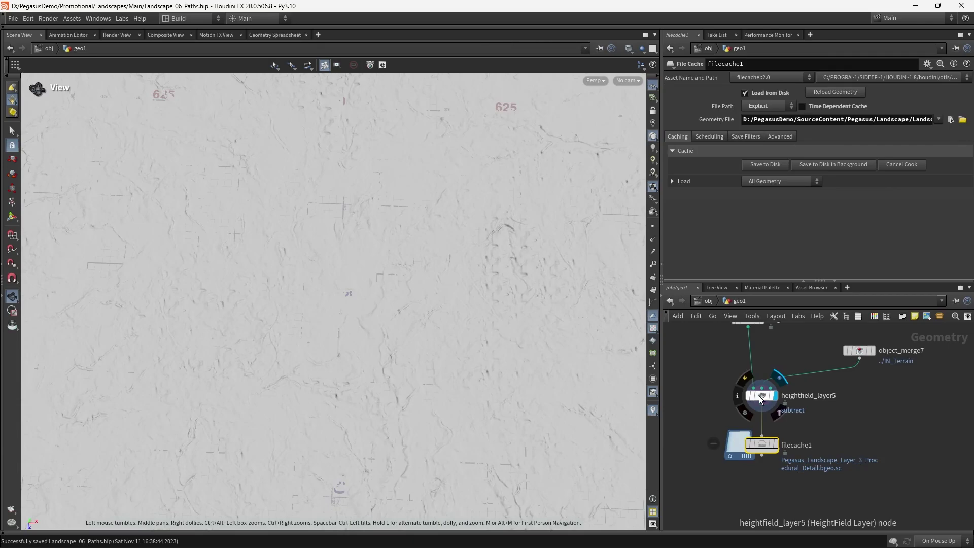
left_click(748, 397)
left_click(747, 397)
middle_click_drag(748, 398, 756, 418)
middle_click_drag(881, 447, 865, 412)
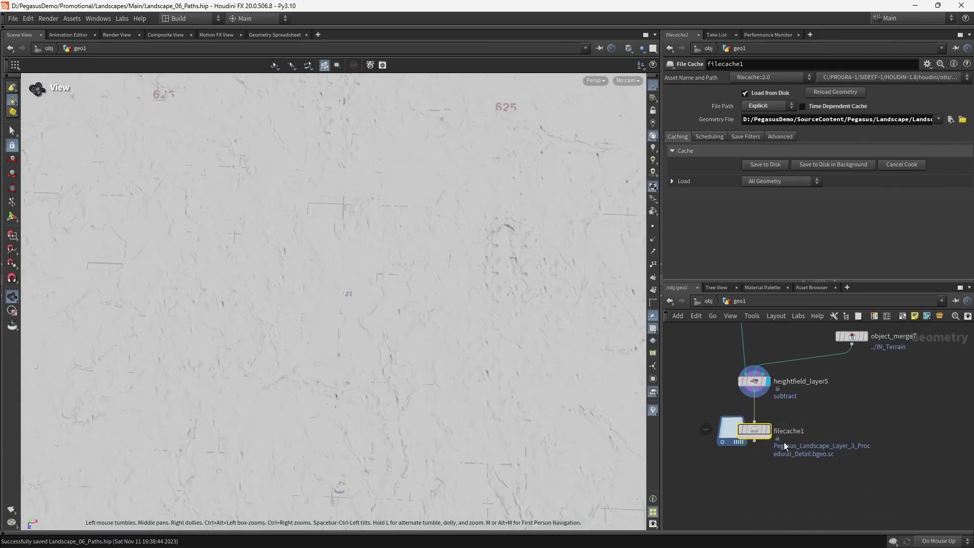
Step: Select and display the heightfield_output2 node to inspect its RGB image output settings
scroll(858, 407, "down", 3)
middle_click_drag(888, 405, 741, 454)
scroll(750, 452, "down", 1)
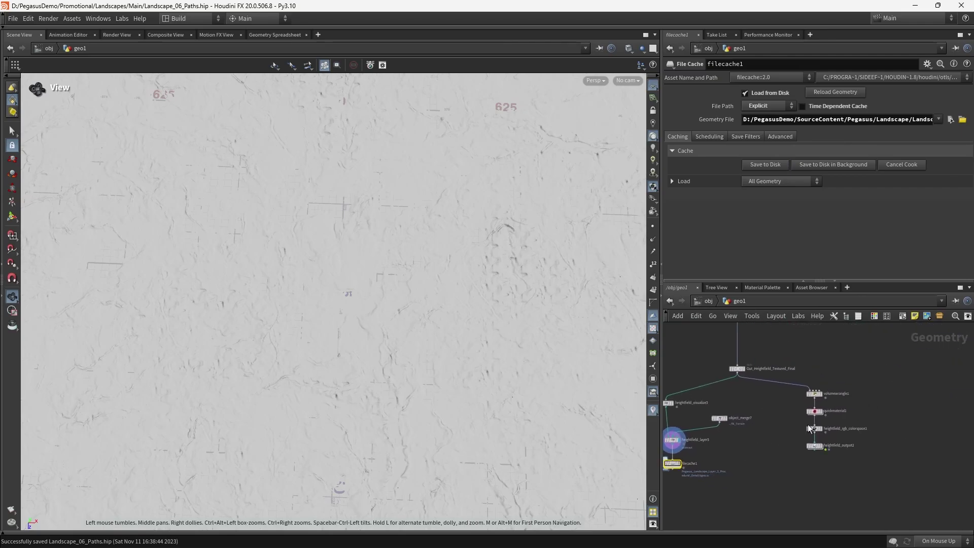
scroll(830, 428, "up", 2)
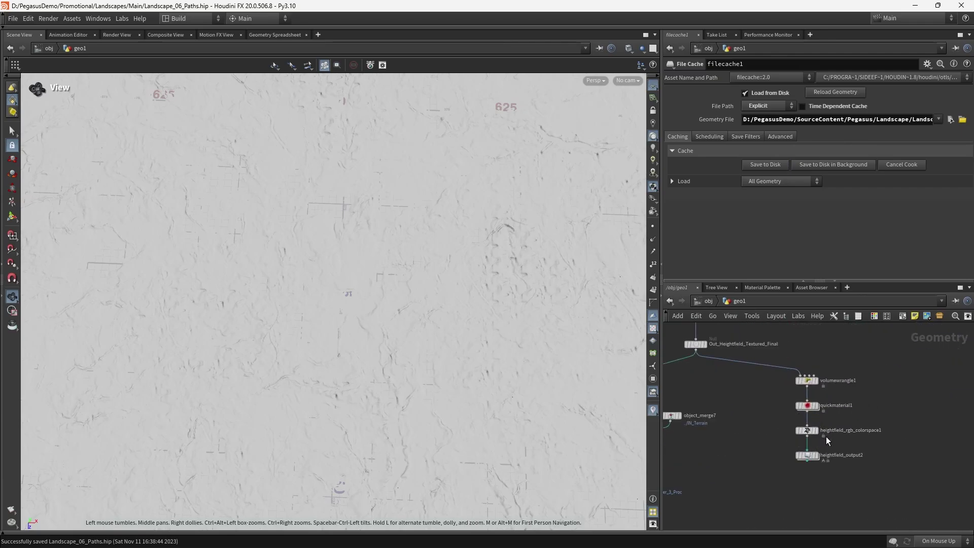
left_click(816, 455)
left_click(854, 449)
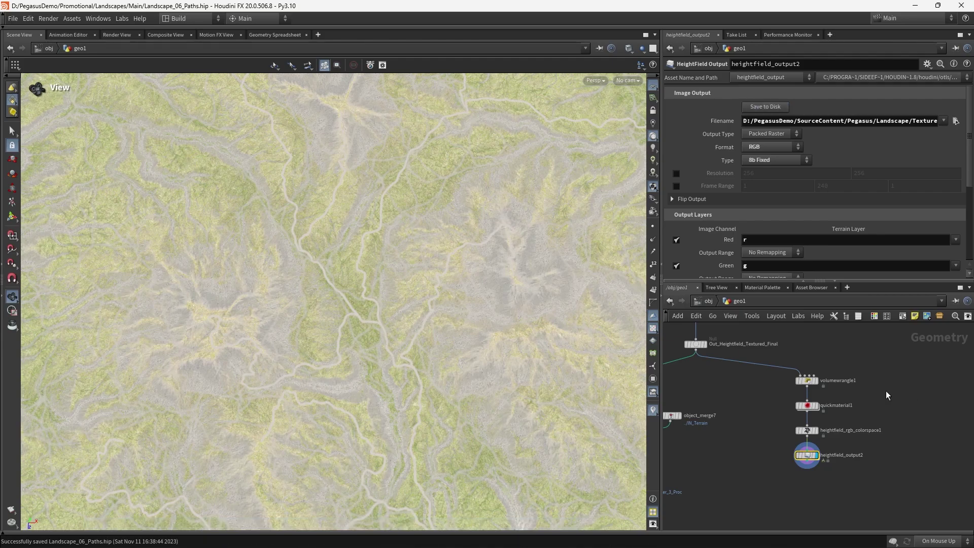
Step: Select heightfield_output1, display heightfield_visualize6, and write the single-channel id layer image to disk
scroll(886, 391, "down", 4)
middle_click_drag(886, 391, 750, 483)
scroll(838, 402, "down", 2)
middle_click_drag(837, 403, 823, 426)
scroll(827, 394, "up", 6)
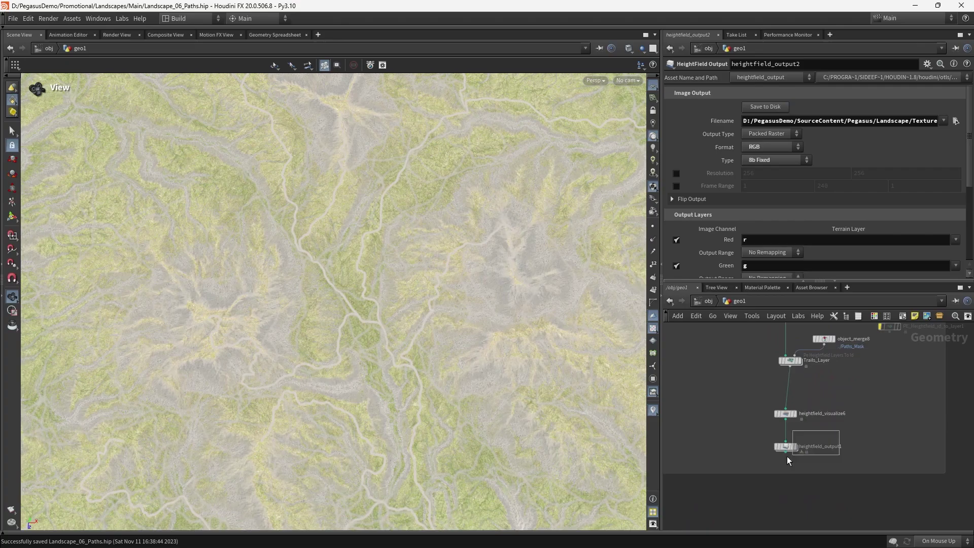
left_click(786, 447)
left_click(795, 413)
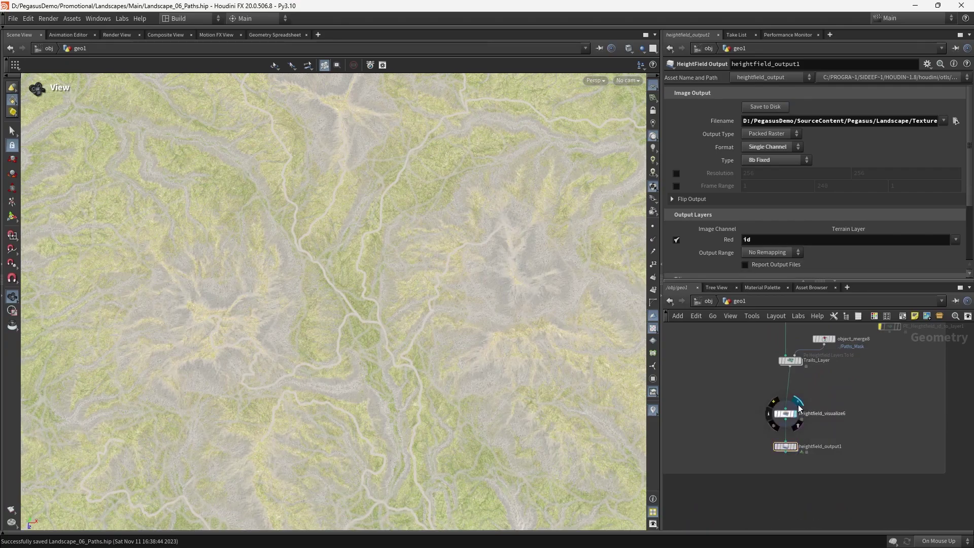
left_click(779, 108)
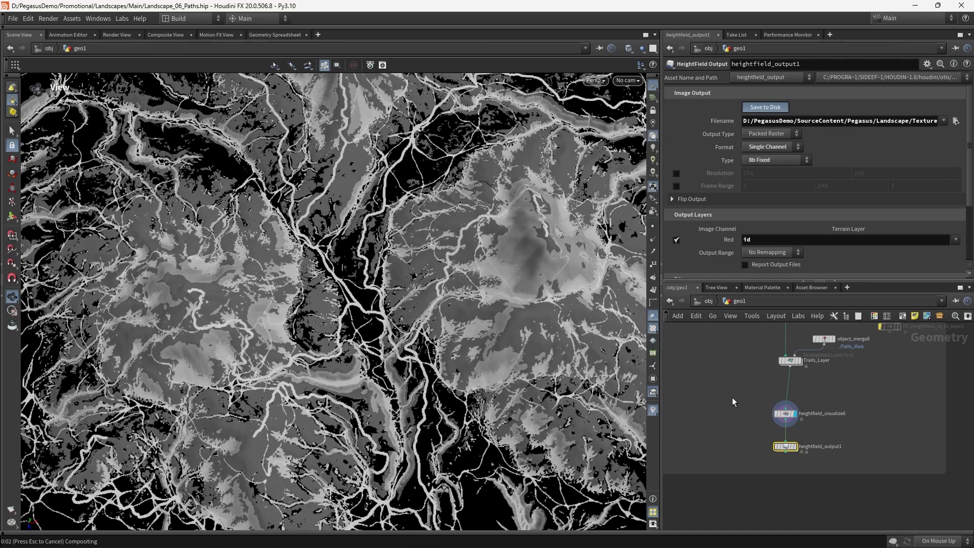
key("ctrl+s")
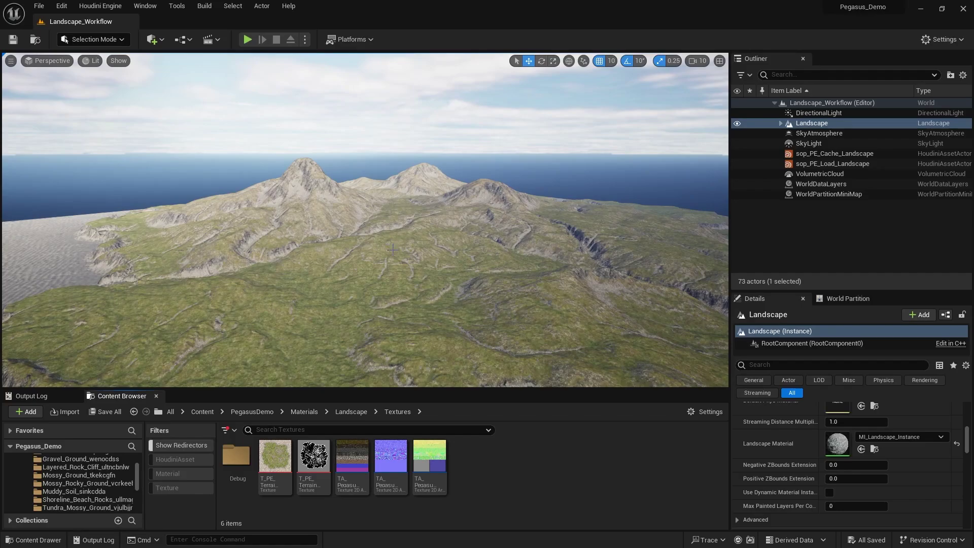
Step: Switch to Unreal Editor, unlock the Layer2_Procedural landscape edit layer in Landscape mode, and return to Selection mode
right_click_drag(365, 220, 402, 256)
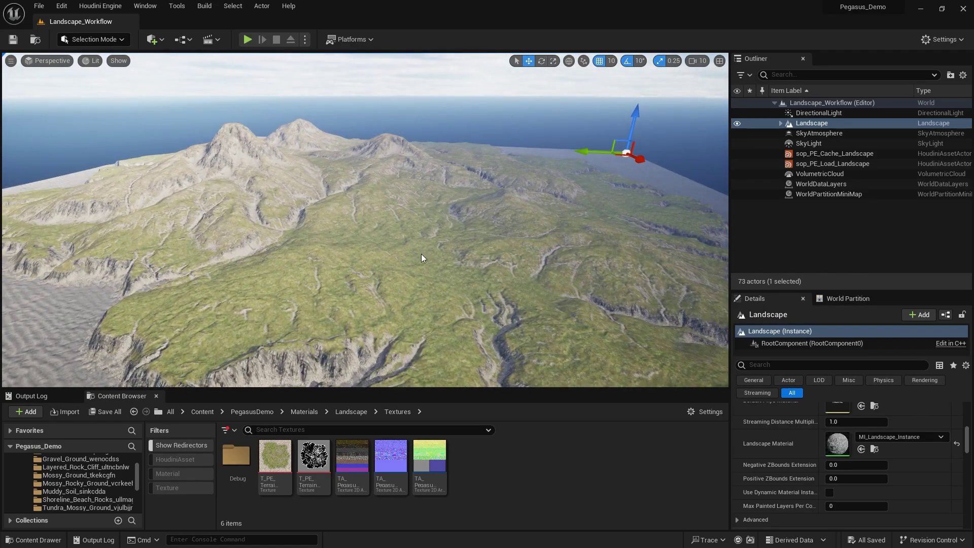
key("shift+2")
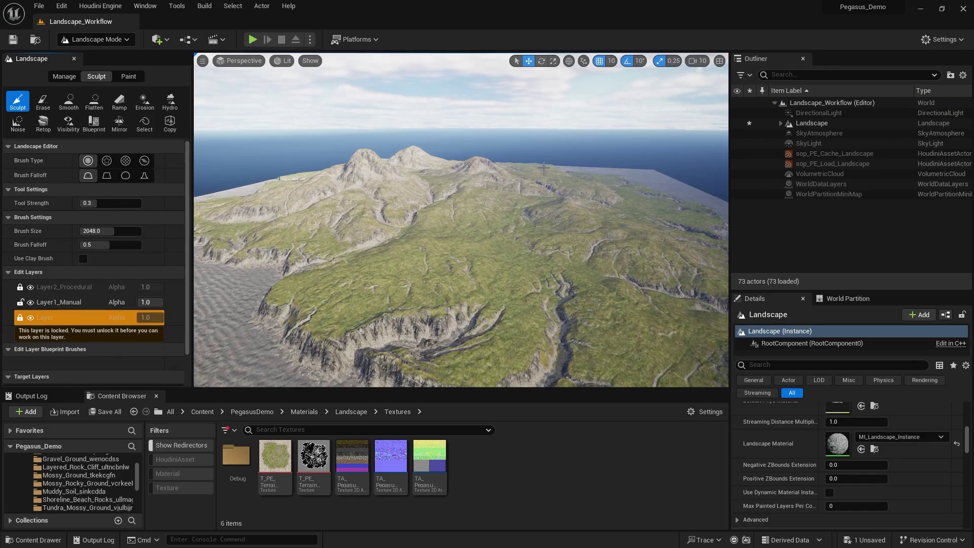
left_click(99, 40)
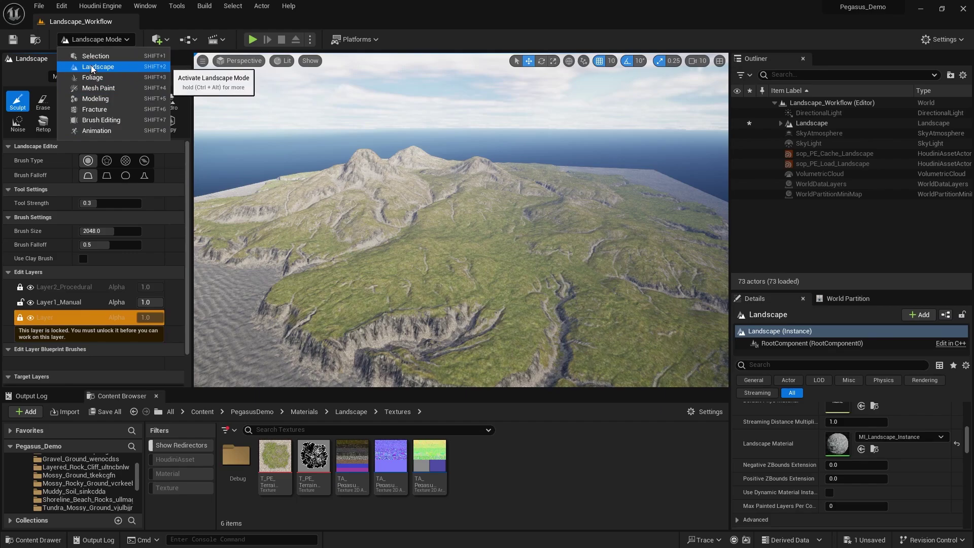
left_click(404, 75)
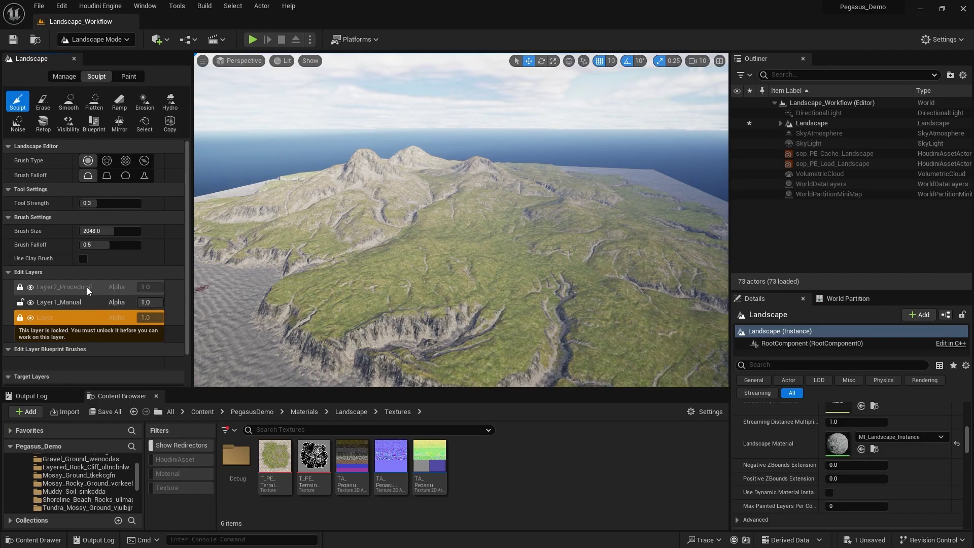
left_click(20, 287)
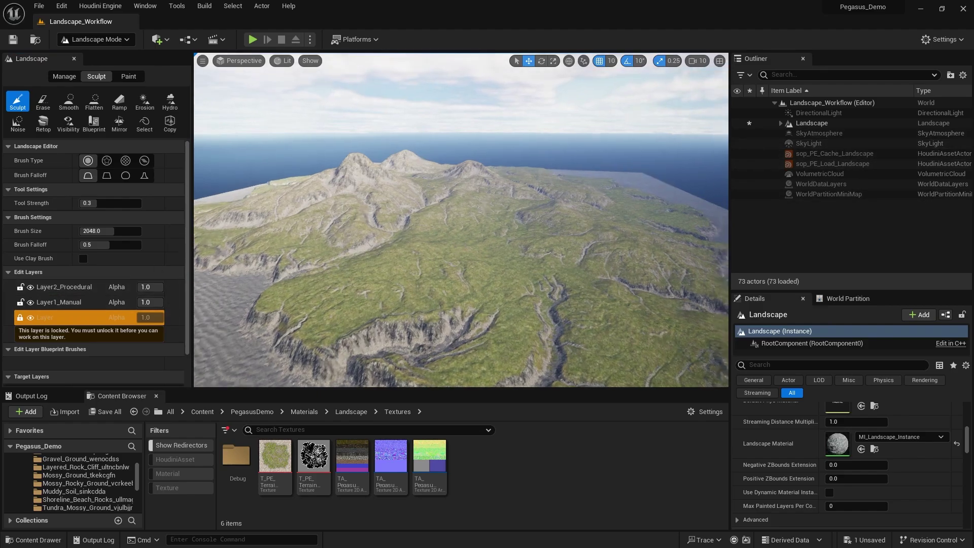
key("shift+1")
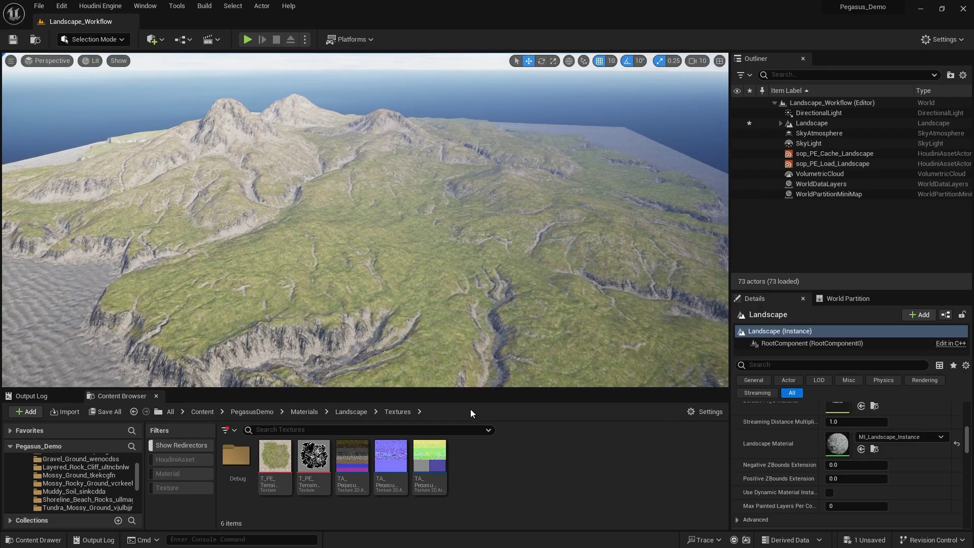
Step: Set the viewport to the Lighting Only view mode and frame the landscape surface up close
right_click_drag(396, 247, 373, 314)
right_click_drag(475, 245, 474, 197)
key("alt+6")
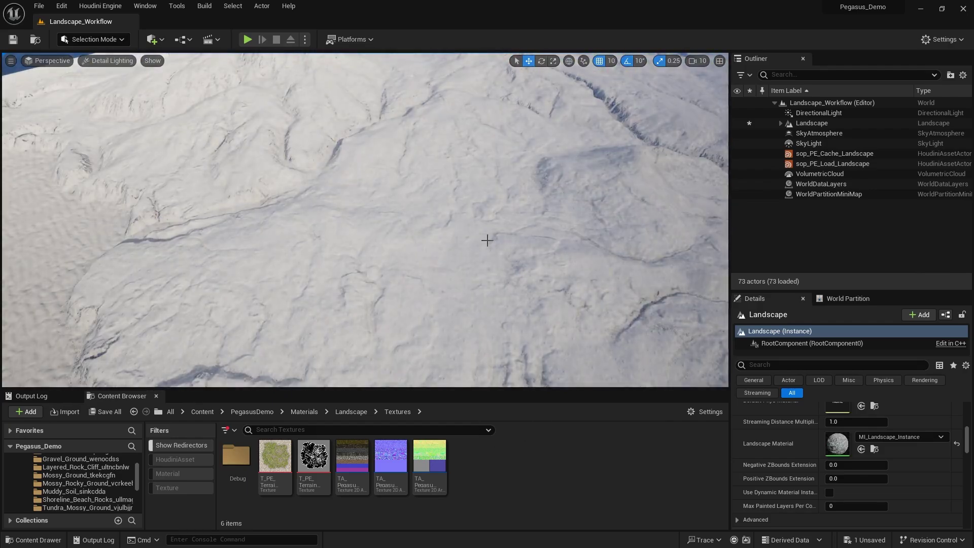
right_click_drag(485, 238, 406, 254)
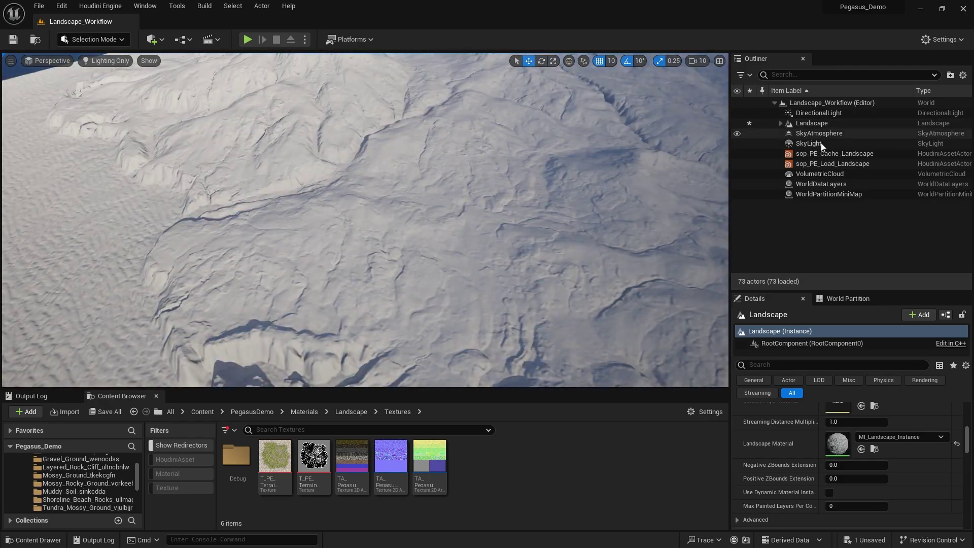
Step: Select the sop_PE_Load_Landscape actor and inspect its source directory, Update Existing mode and Procedural Edits layer settings
left_click(822, 164)
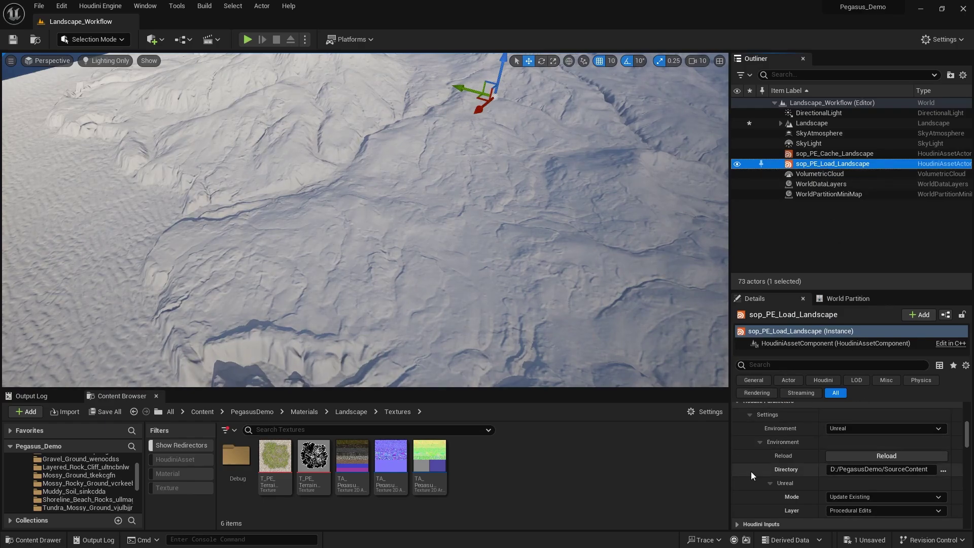
scroll(753, 470, "down", 1)
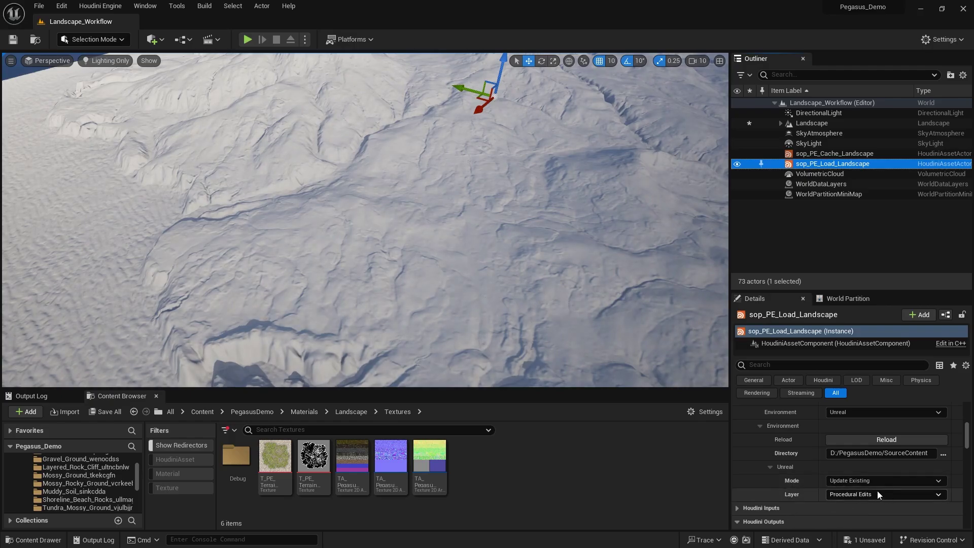
left_click(943, 454)
left_click(669, 402)
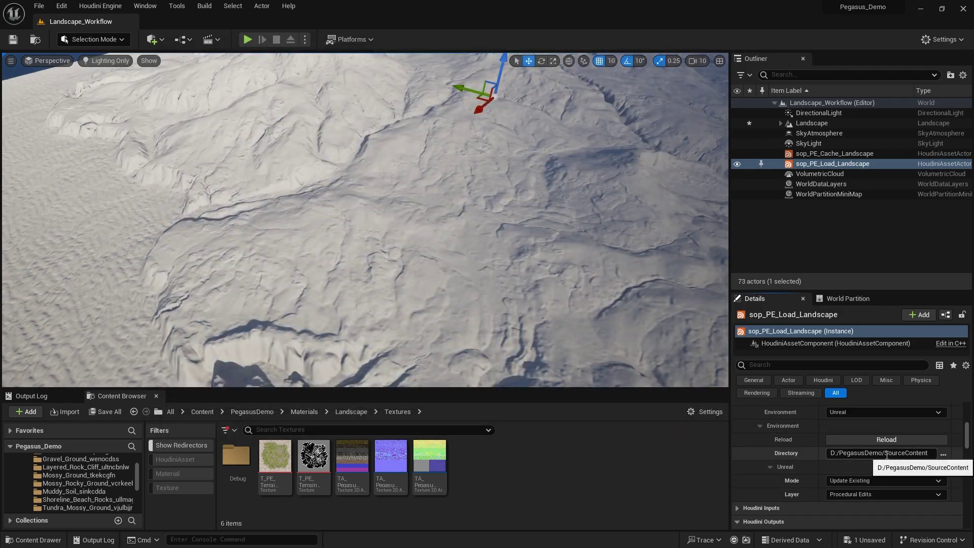
left_click(883, 455)
left_click(926, 453)
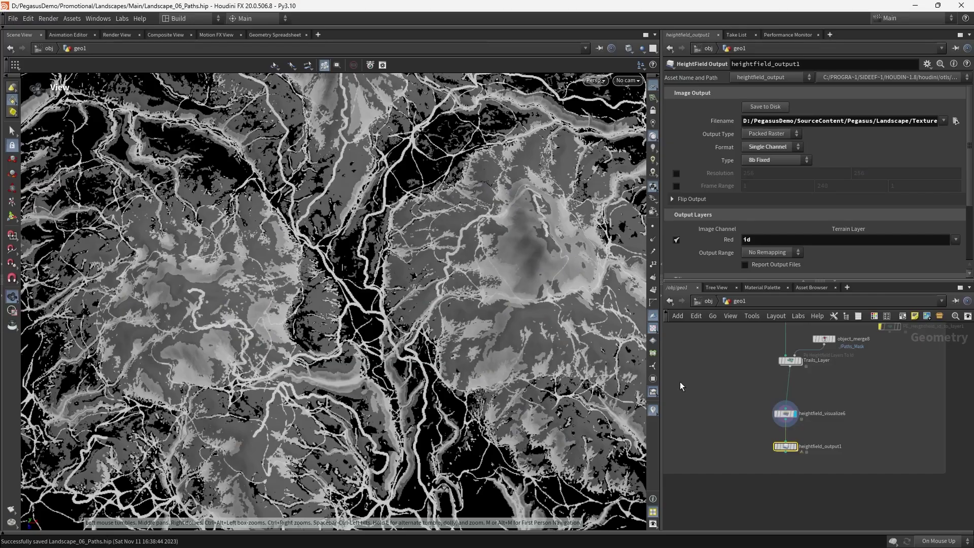
Step: Switch to Houdini and examine the terrain export branch of the geo1 network
scroll(679, 386, "down", 5)
middle_click_drag(680, 387, 850, 406)
scroll(808, 512, "up", 3)
middle_click_drag(807, 512, 800, 426)
scroll(800, 426, "up", 3)
middle_click_drag(764, 363, 830, 404)
left_click(736, 412)
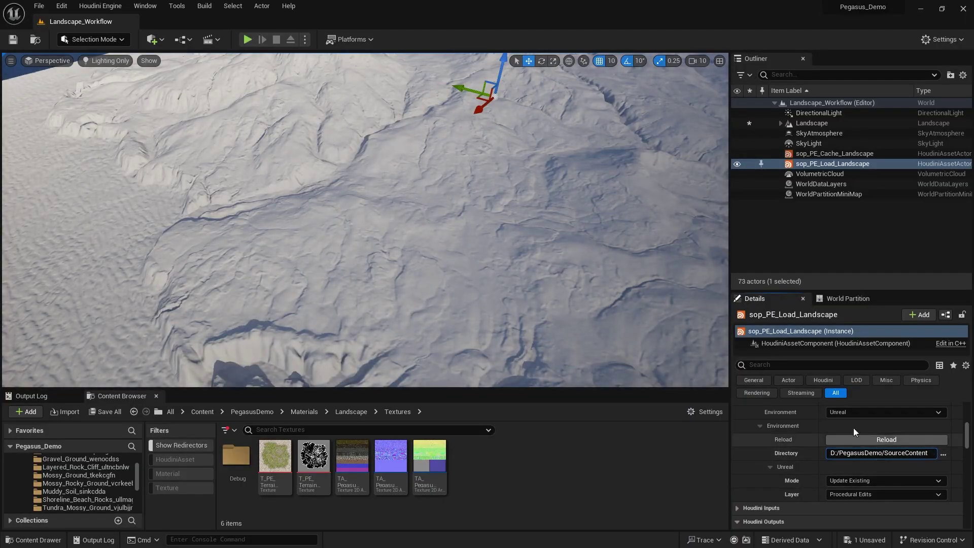
Step: Switch to Unreal Editor, reload the Houdini terrain through sop_PE_Load_Landscape, and inspect the updated landscape relief
left_click(895, 441)
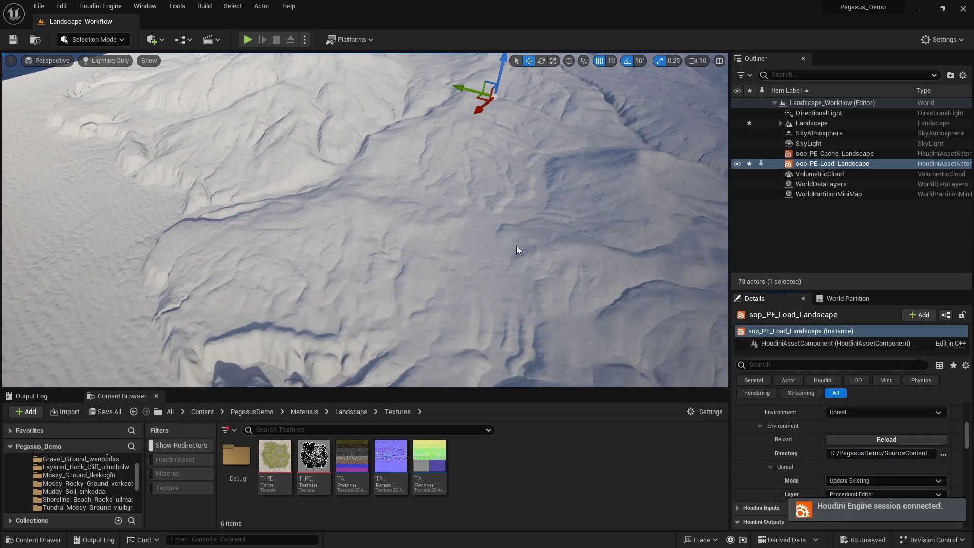
right_click_drag(516, 246, 609, 239)
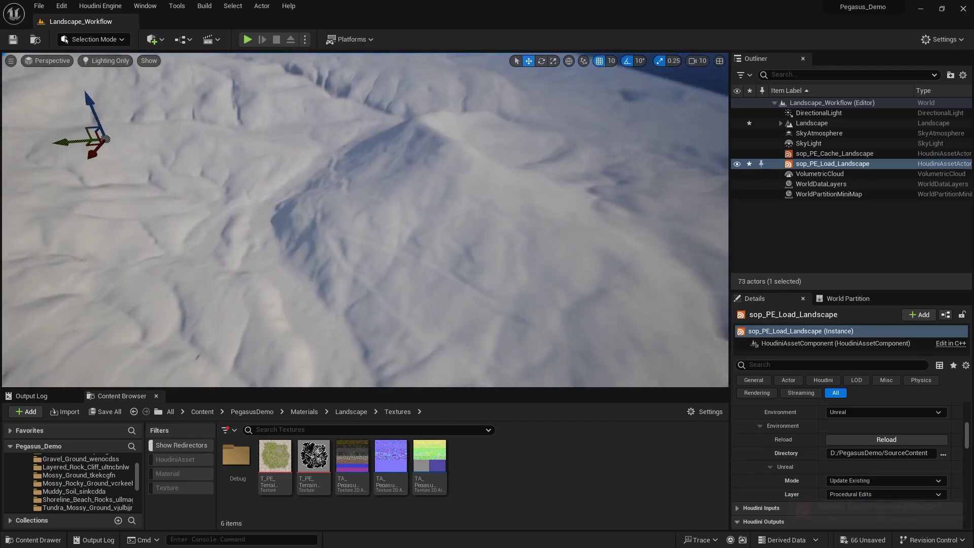
right_click_drag(477, 284, 477, 285)
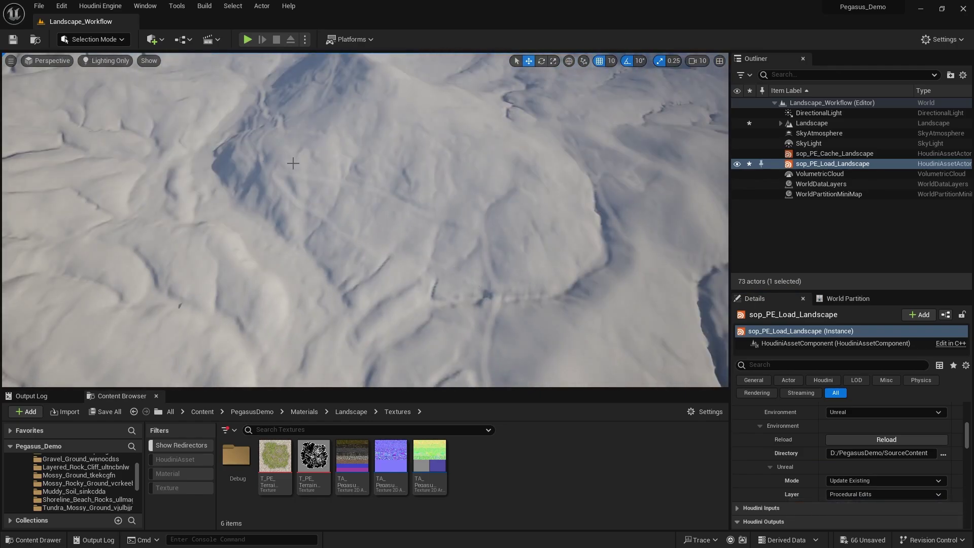
right_click_drag(293, 163, 293, 163)
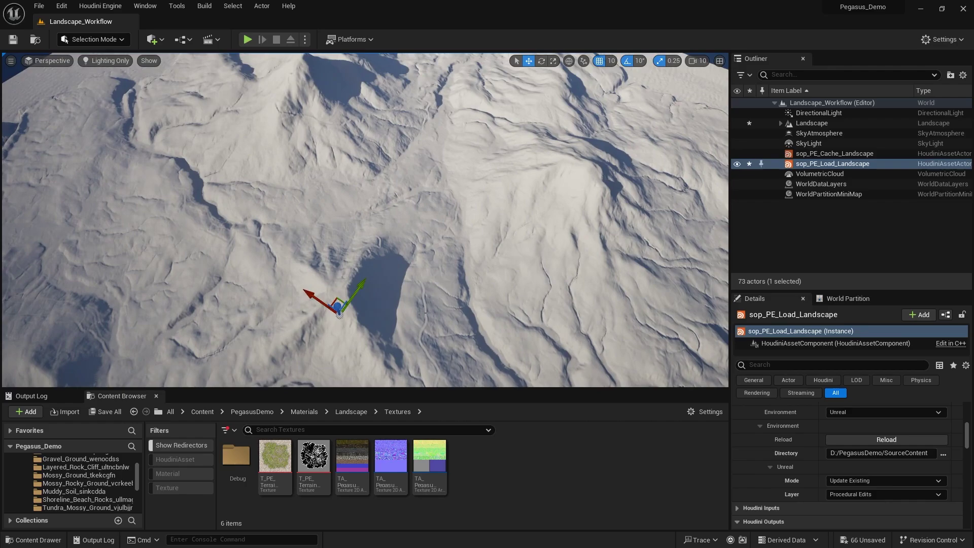
Step: Rotate the directional light so it rakes across the landscape, and inspect the terrain relief from several angles
right_click_drag(384, 246, 430, 253)
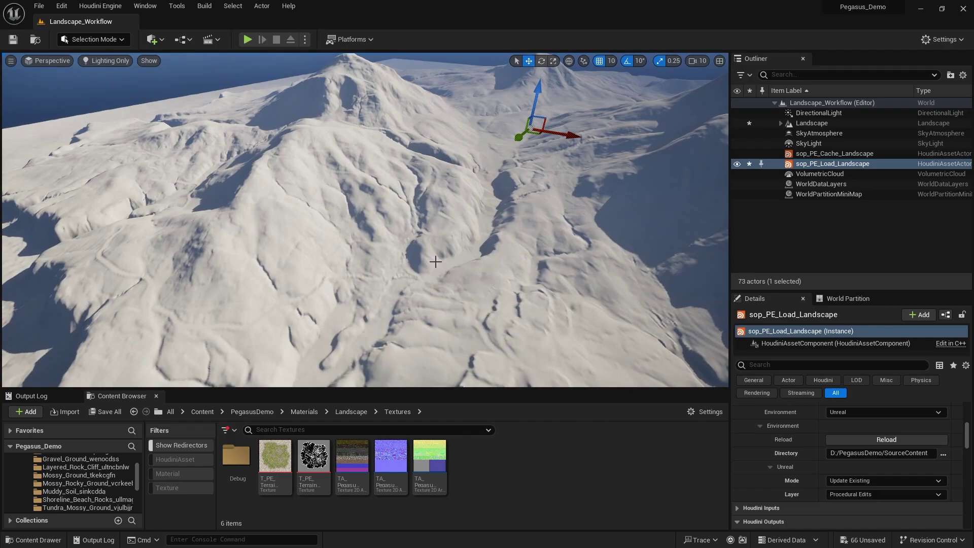
key("ctrl+l")
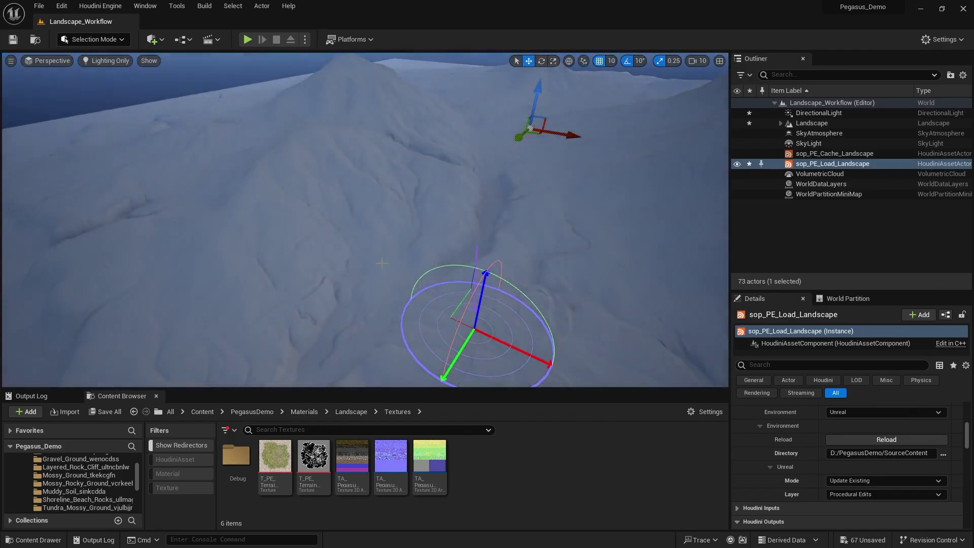
key("ctrl+l")
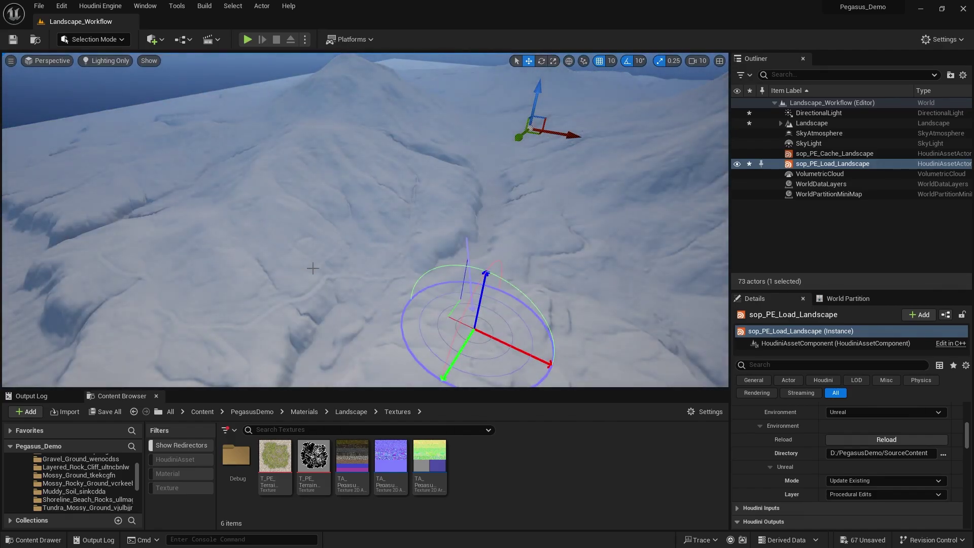
key("ctrl+l")
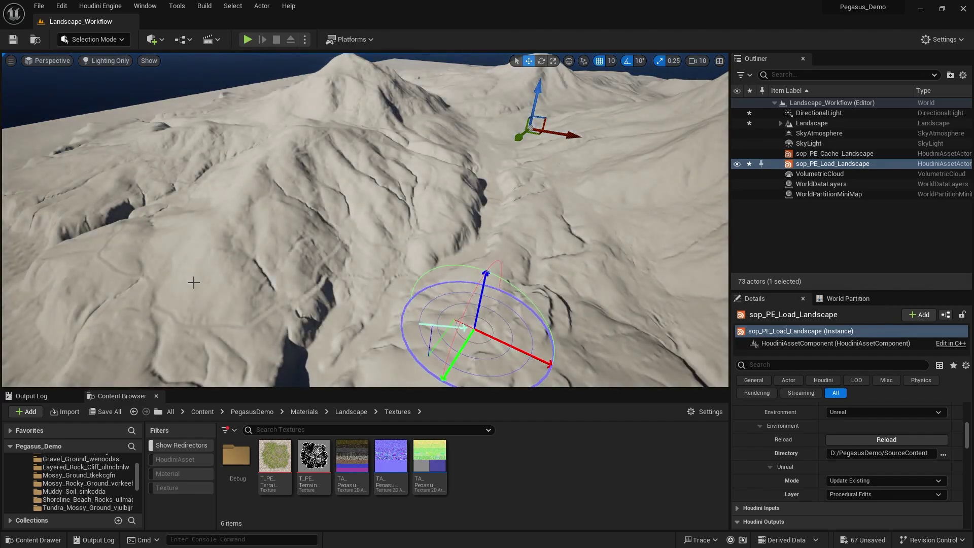
key("ctrl+l")
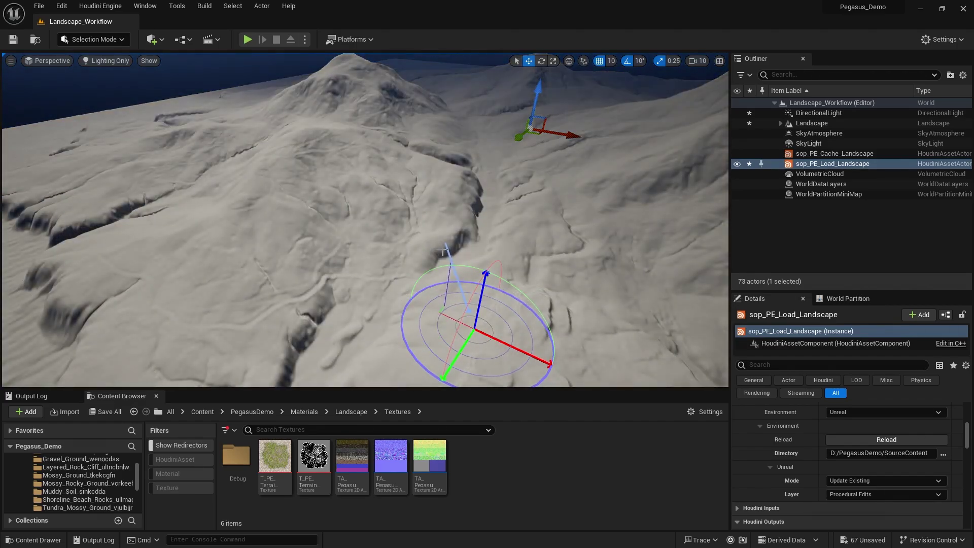
right_click_drag(443, 251, 501, 236)
left_click_drag(365, 253, 358, 253, "alt")
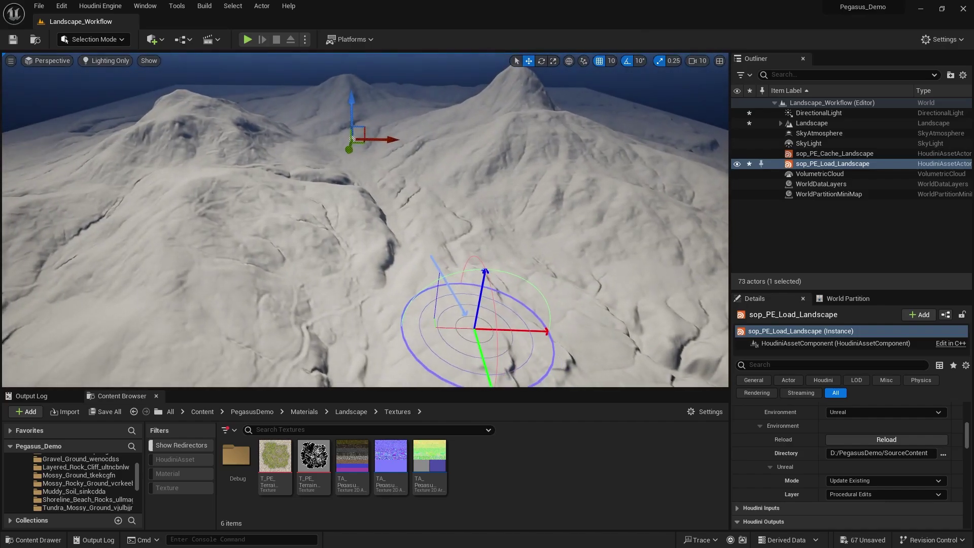
right_click_drag(480, 196, 456, 197)
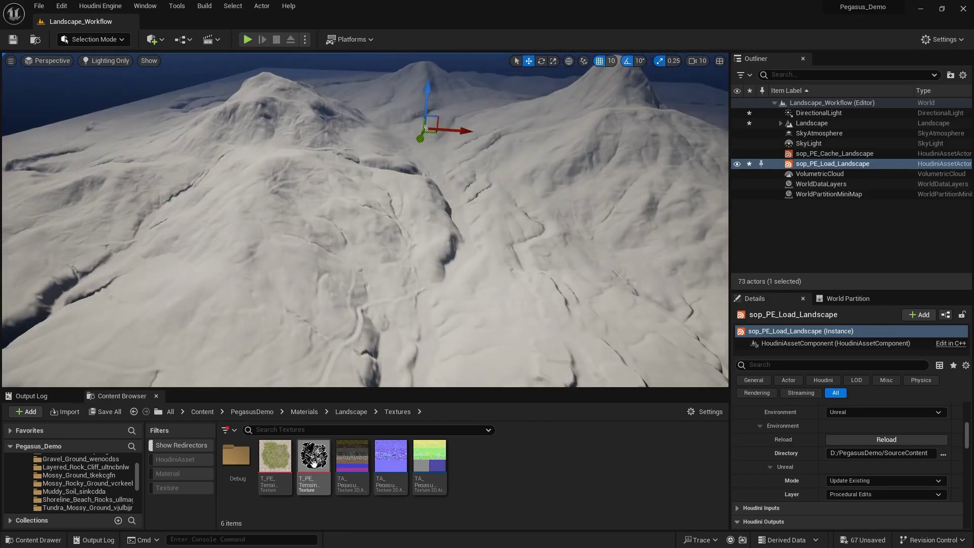
Step: Reimport the T_PE_Terrain_Colour and T_PE_Terrain_IDmap textures from their source files
left_click(281, 471)
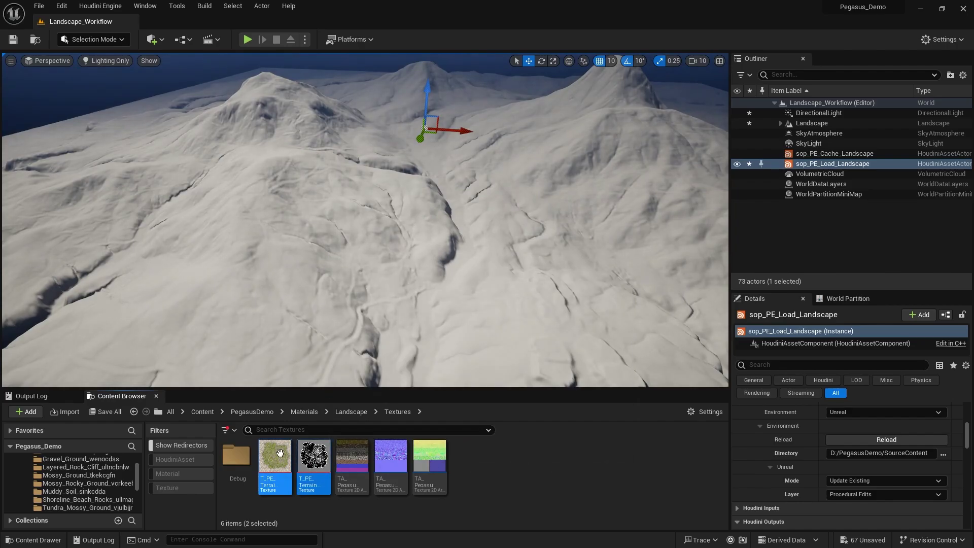
left_click(299, 460, "ctrl")
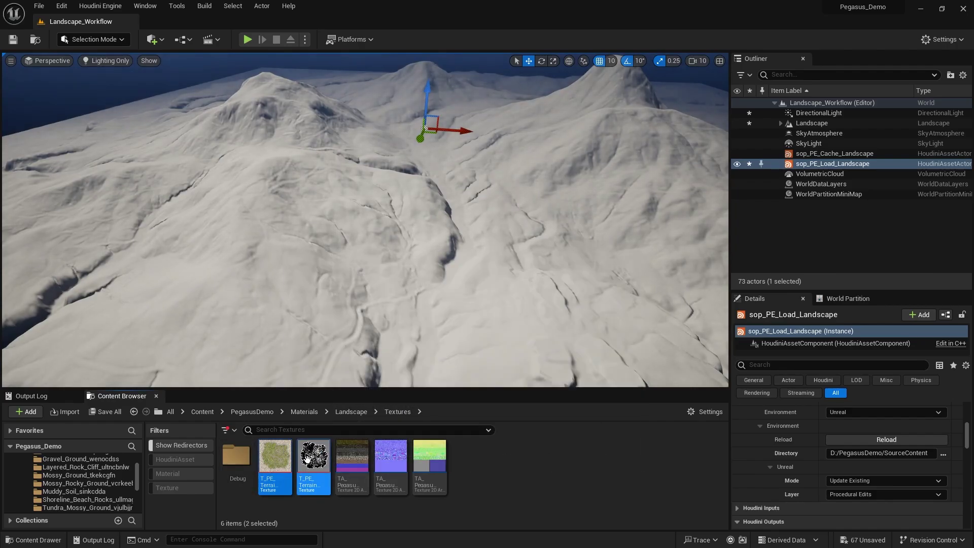
right_click(306, 455)
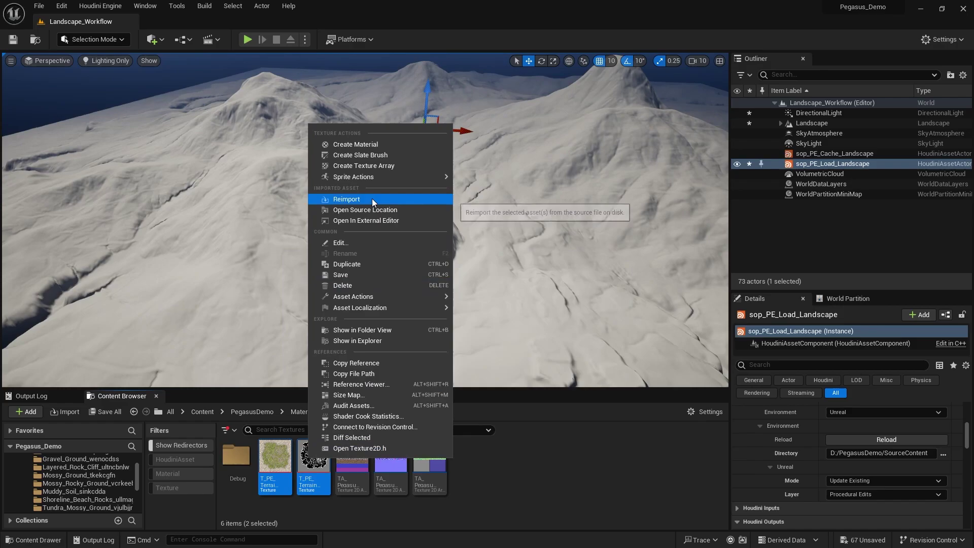
left_click(372, 199)
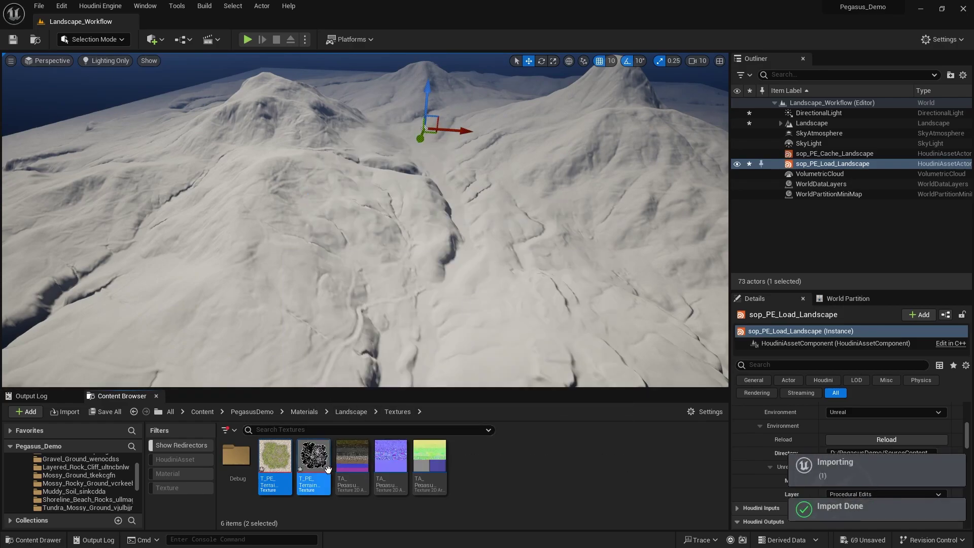
Step: Open the reimported T_PE_Terrain_IDmap and T_PE_Terrain_Colour textures for inspection, and return to the Landscape_Workflow level
left_click(312, 467)
double_click(312, 467)
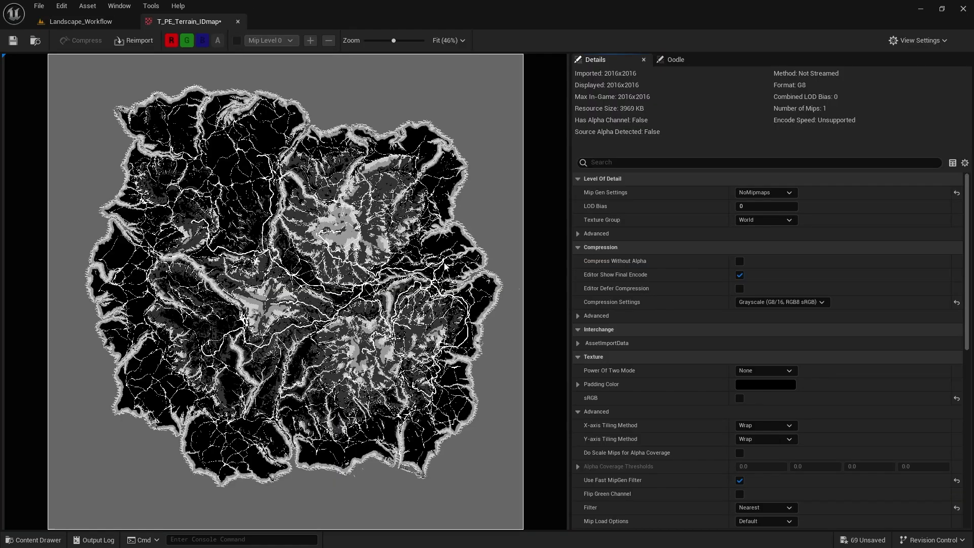
left_click(83, 22)
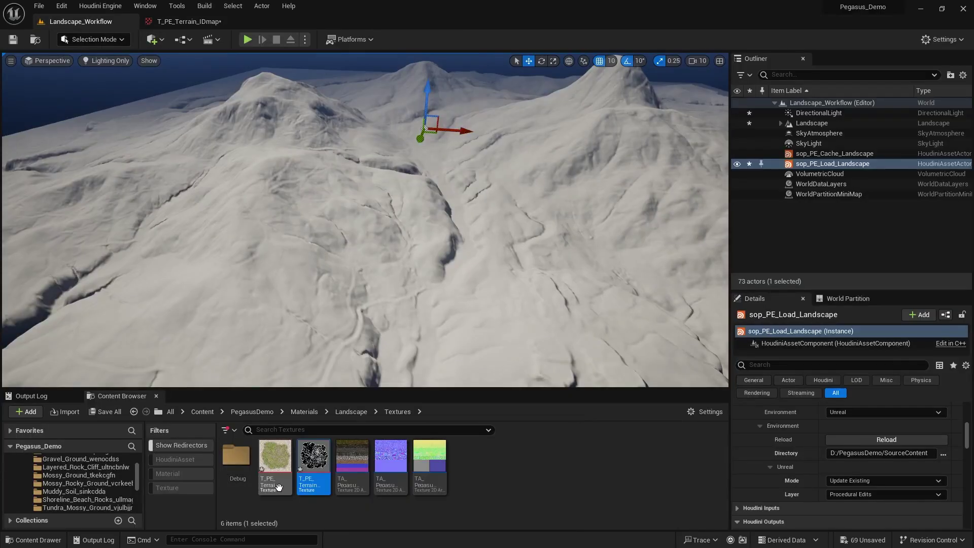
double_click(275, 464)
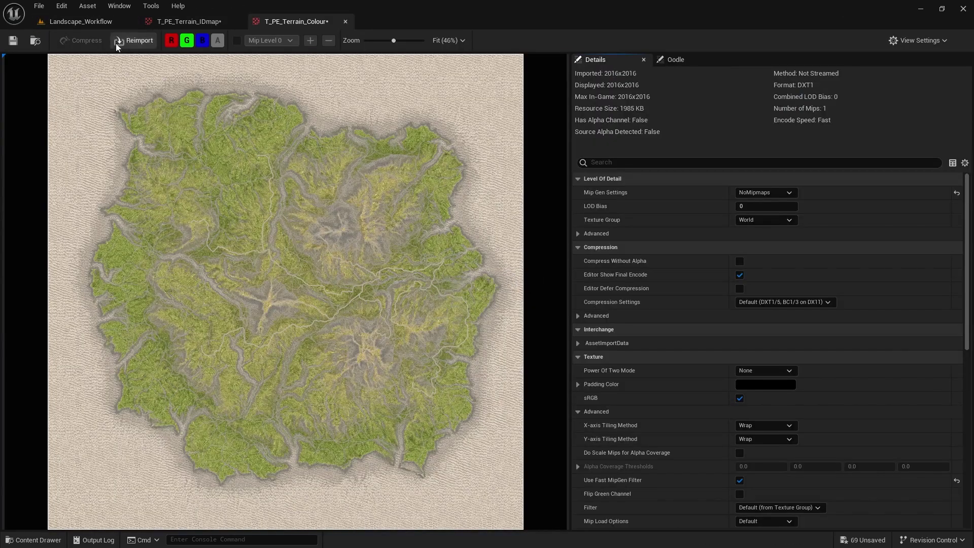
left_click(81, 21)
Step: Set the viewport to the Lit view mode and inspect the textured landscape from above
right_click_drag(445, 222, 422, 220)
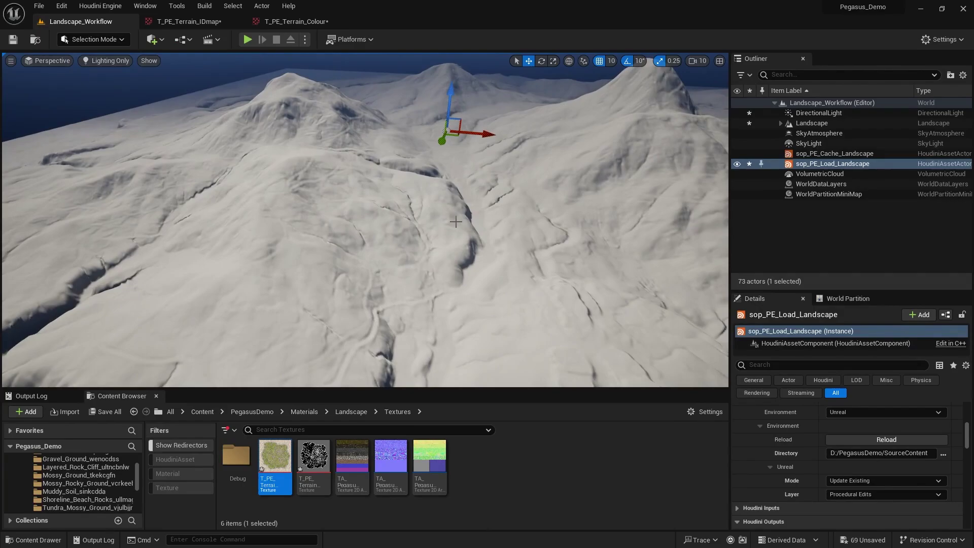
key("alt+4")
right_click_drag(456, 222, 395, 112)
right_click_drag(287, 208, 696, 254)
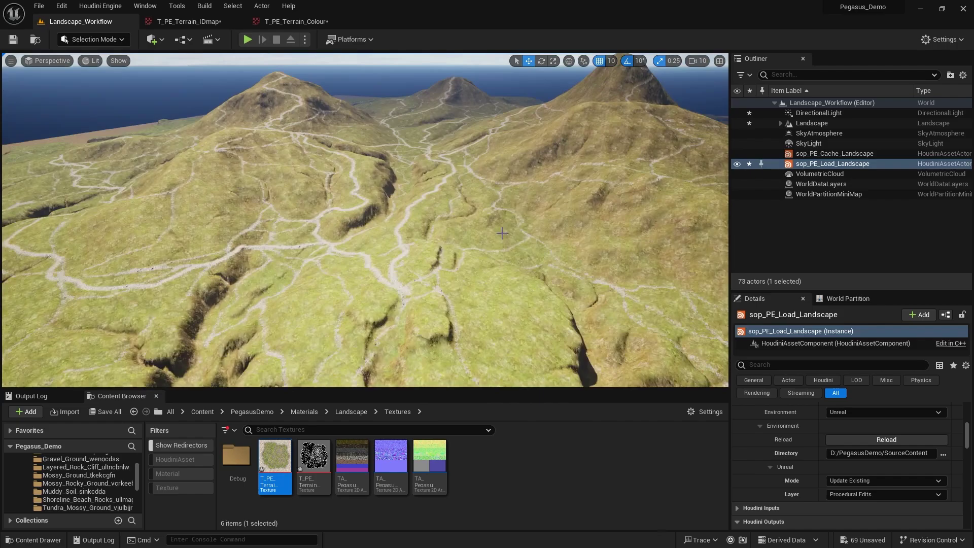
Step: Open the Landscape actor's material MI_Landscape_Instance and set Num IDmap Layers to 6
left_click(842, 123)
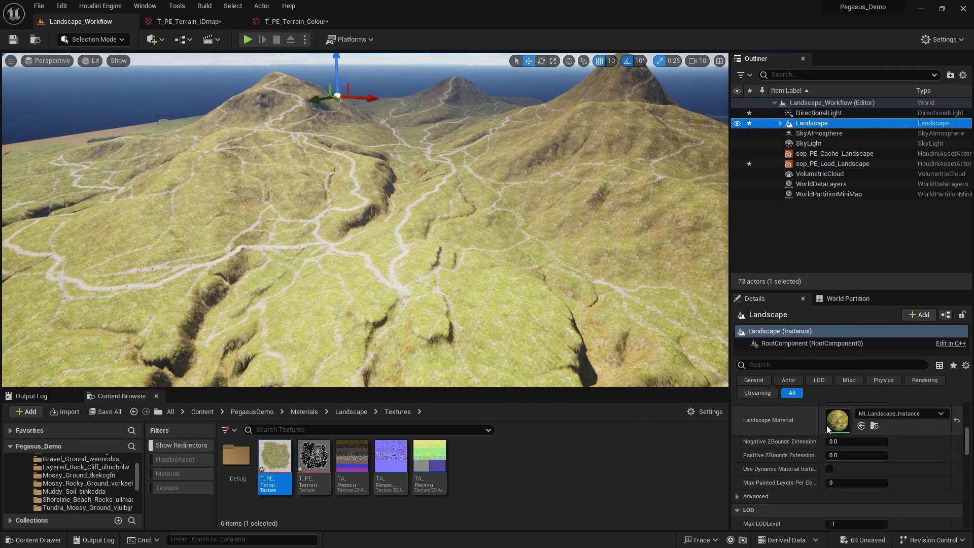
double_click(835, 419)
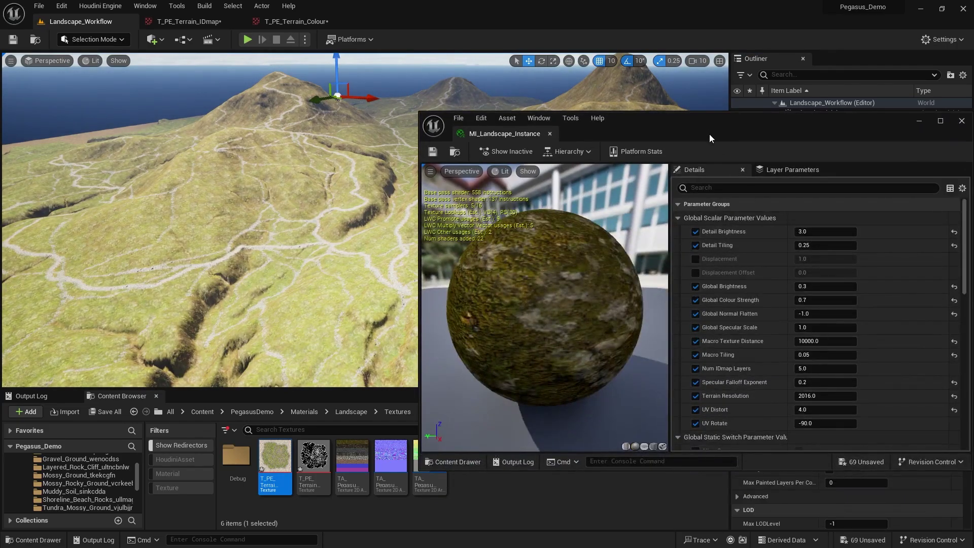
double_click(729, 133)
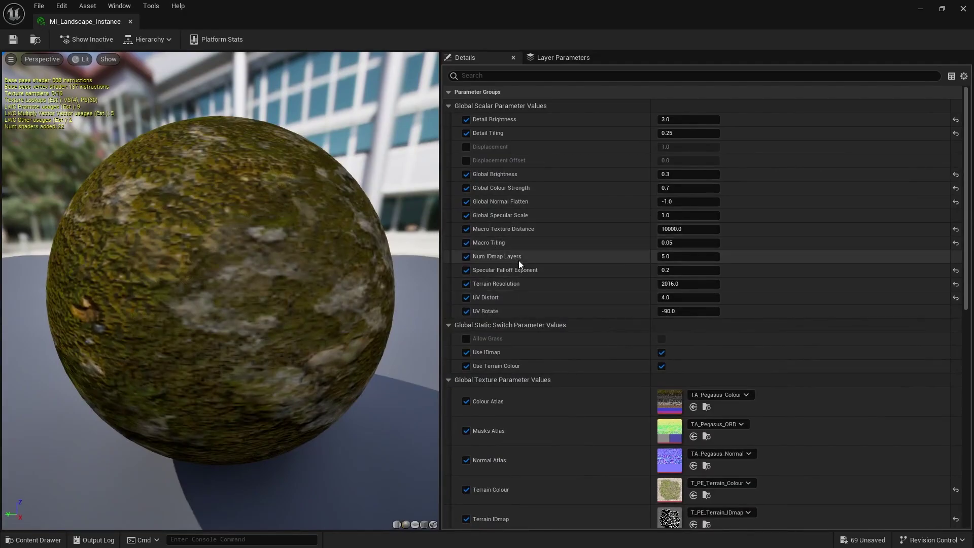
left_click(677, 257)
type("6")
key("Return")
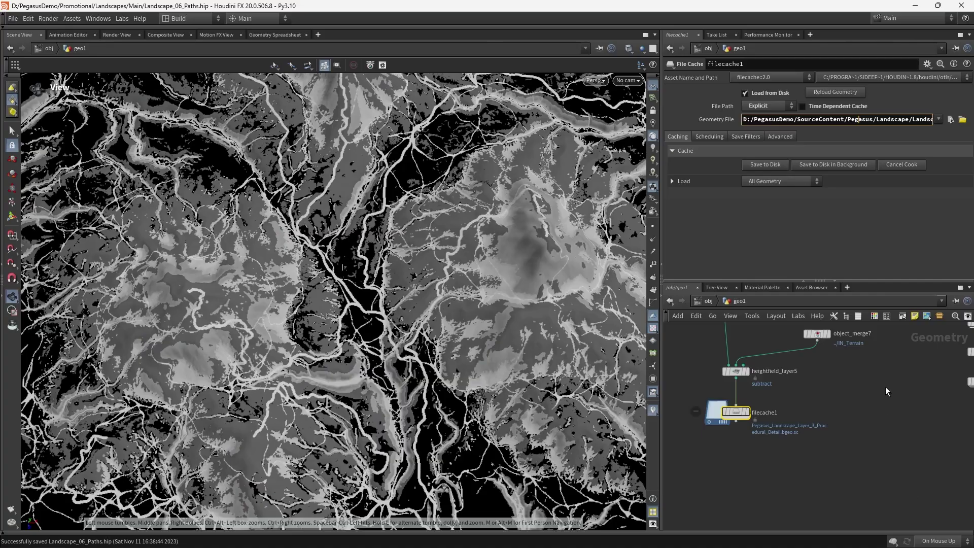
Step: Switch to Houdini and examine the geo1 network around the filecache1 node
scroll(885, 391, "down", 5)
middle_click_drag(885, 392, 804, 484)
scroll(852, 434, "down", 2)
scroll(802, 398, "up", 7)
left_click_drag(772, 407, 717, 358)
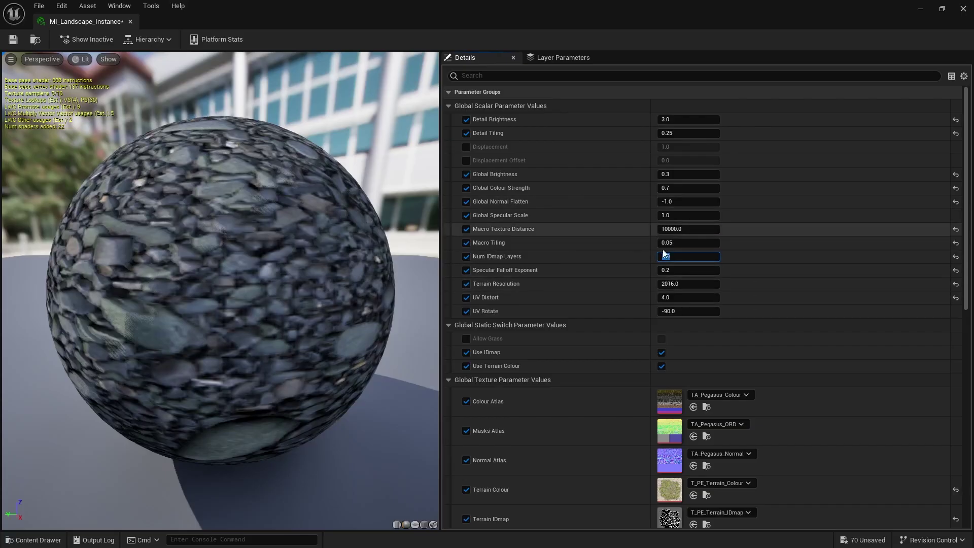
Step: Switch to Unreal Editor, clear the material instance window from view, and inspect the landscape's updated surface up close
left_click_drag(531, 1, 711, 105)
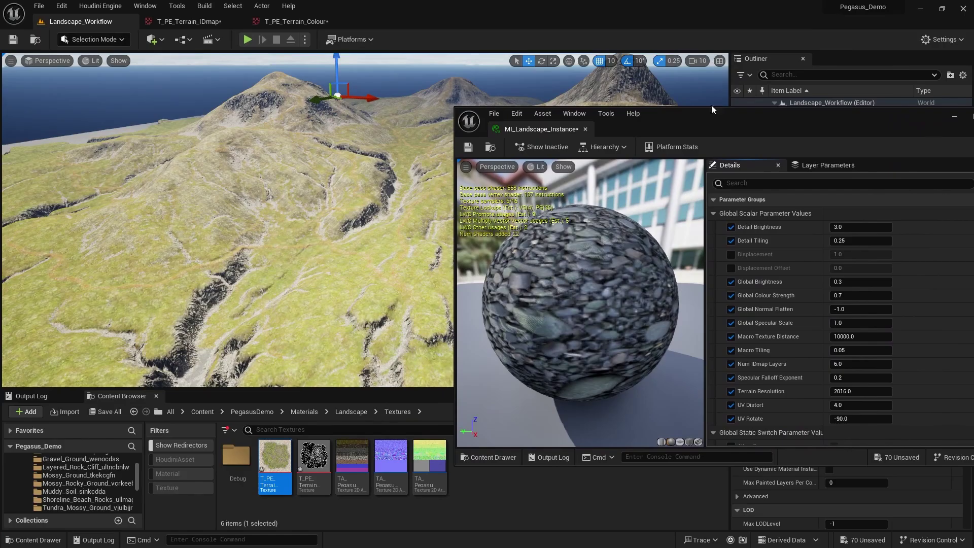
left_click_drag(847, 122, 657, 154)
left_click(753, 152)
mouse_move(487, 218)
right_mouse_down()
mouse_move(355, 243)
mouse_move(517, 213)
mouse_move(609, 213)
mouse_move(411, 193)
mouse_move(502, 193)
mouse_move(557, 207)
mouse_move(501, 220)
right_mouse_up()
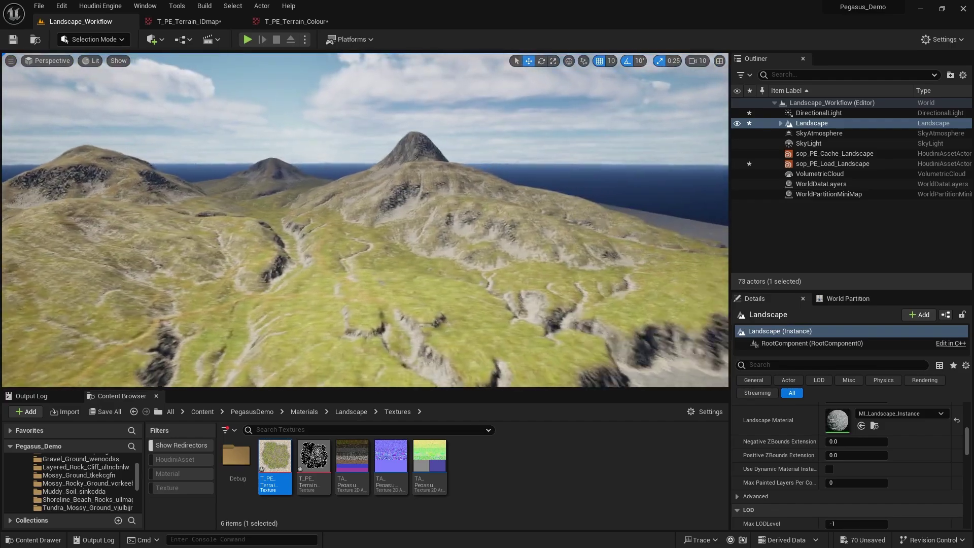
right_click_drag(365, 220, 375, 330)
scroll(366, 220, "down", 4)
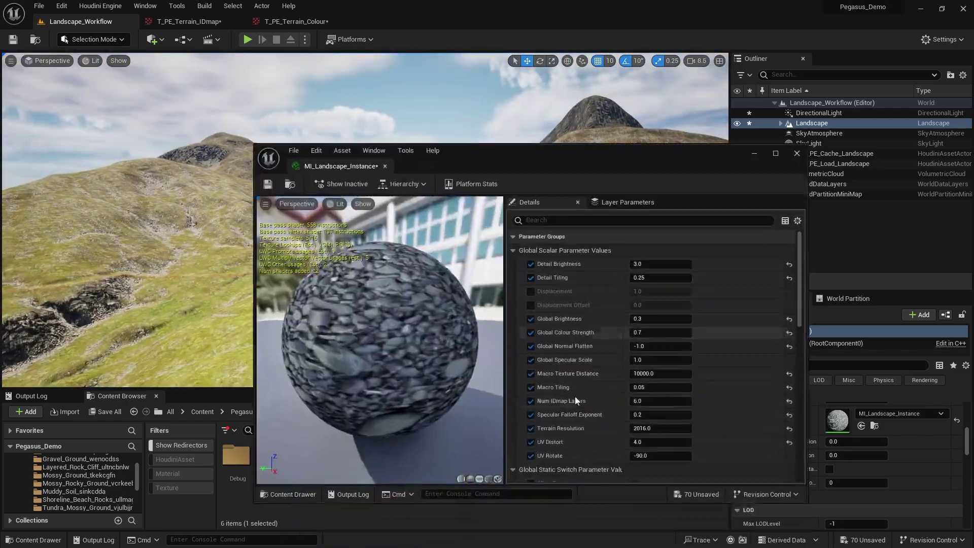
Step: Place the MI_Landscape_Instance window beside the landscape view and add a material layer named Layer 5
left_click_drag(598, 162, 736, 74)
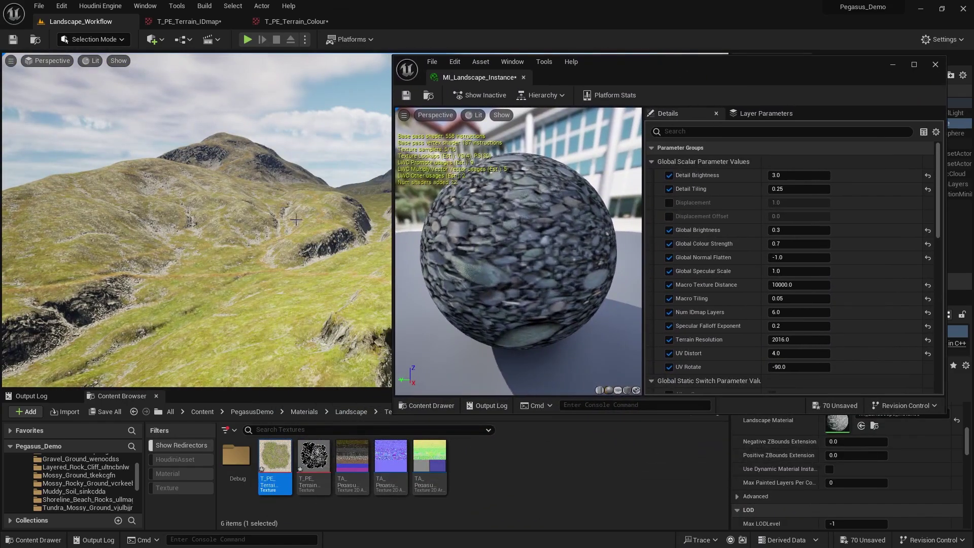
left_click(772, 113)
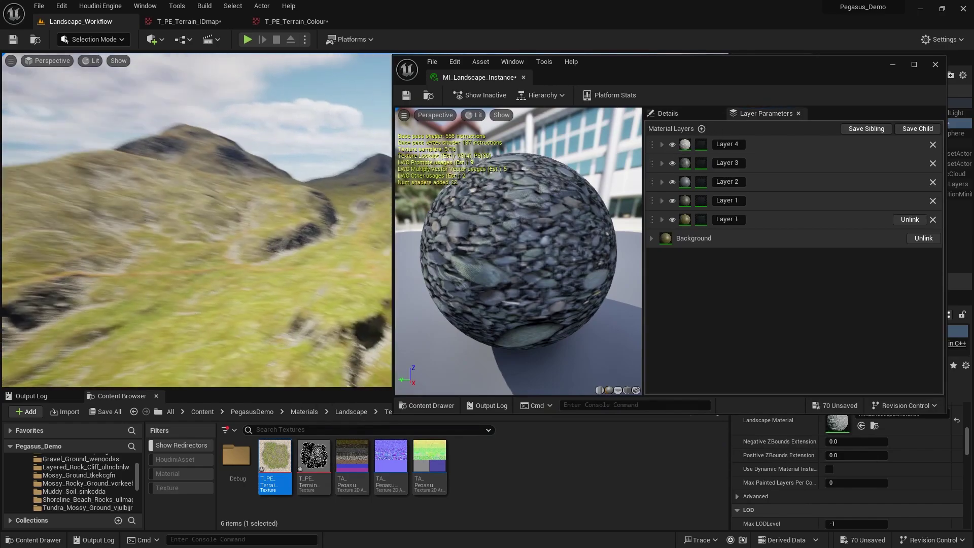
left_click_drag(384, 62, 495, 69)
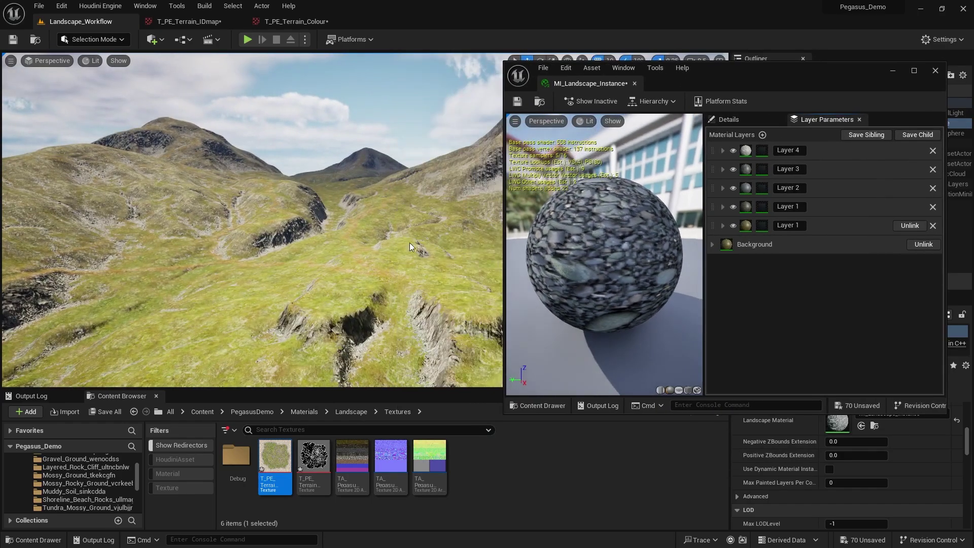
left_click_drag(836, 81, 794, 81)
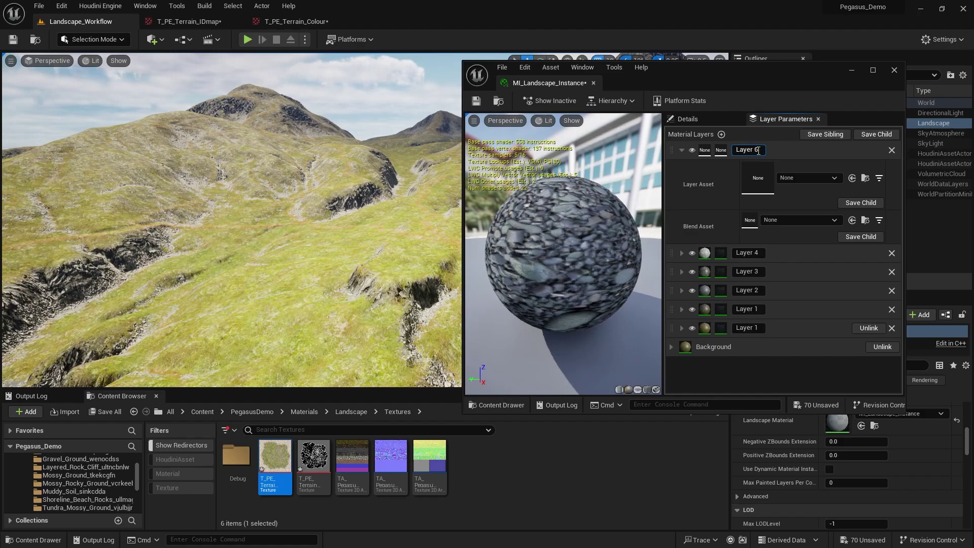
double_click(759, 150)
key("Return")
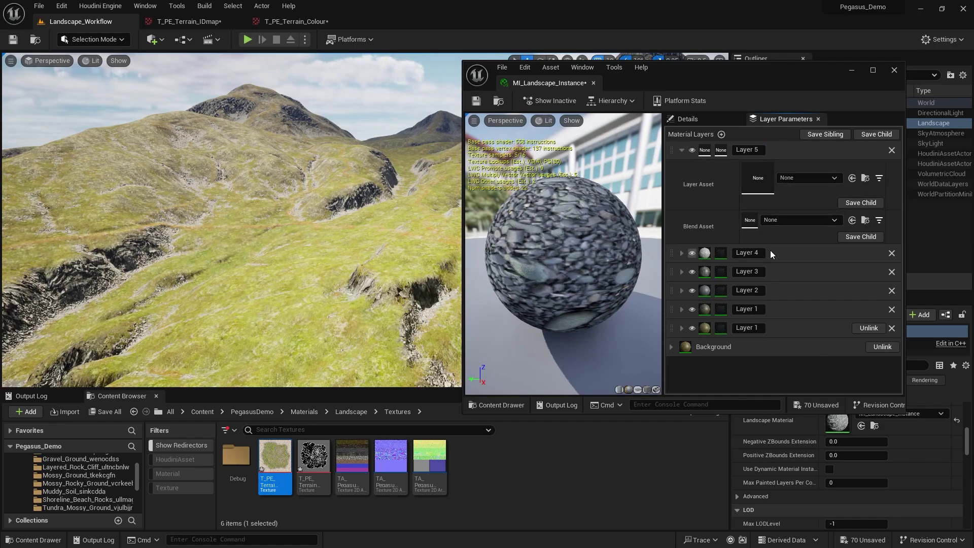
Step: Locate Layer 4's layer asset in the project content and assign ML_PE_Landscape_Layer as Layer 5's Layer Asset
left_click(681, 253)
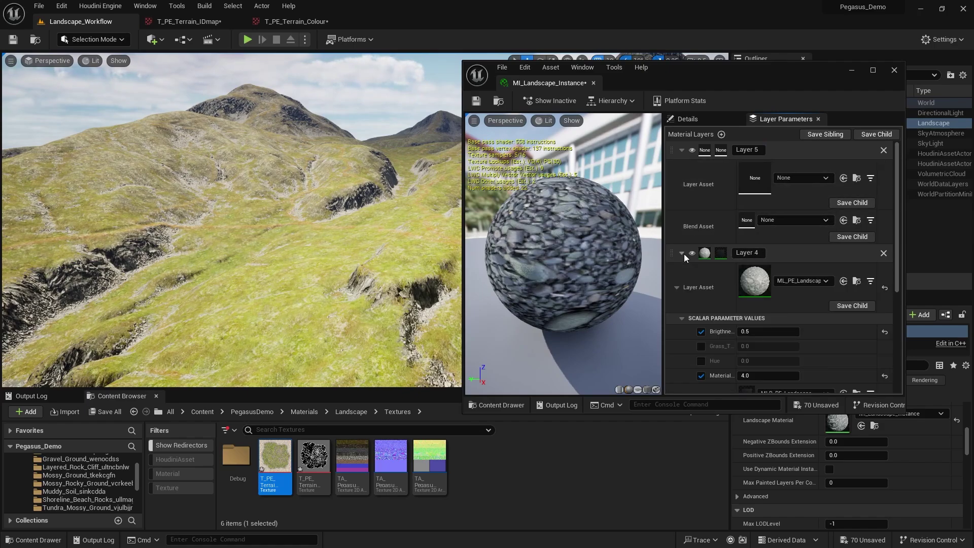
left_click(684, 320)
scroll(745, 273, "down", 1)
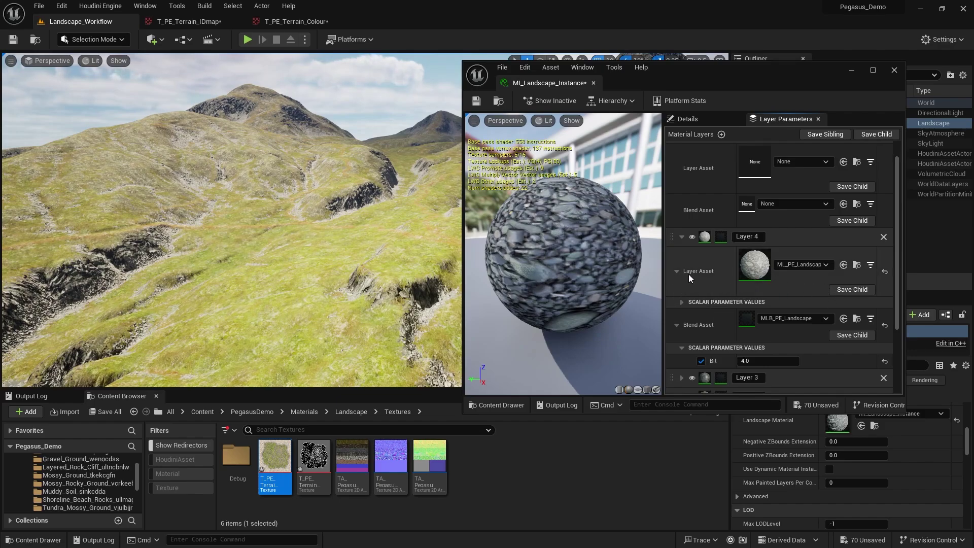
left_click(857, 265)
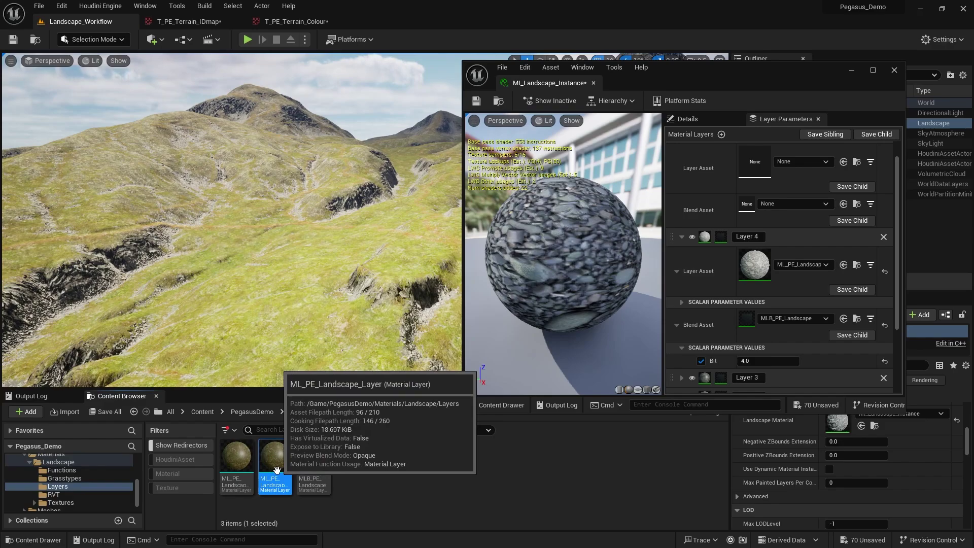
left_click_drag(276, 470, 752, 171)
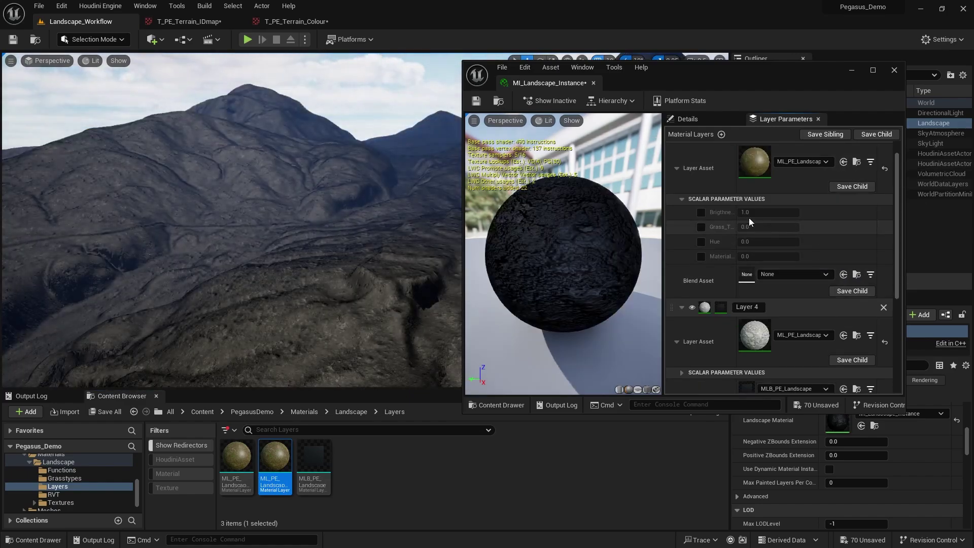
Step: Locate Layer 4's blend asset in the project content and assign MLB_PE_Landscape as Layer 5's Blend Asset
left_click(682, 199)
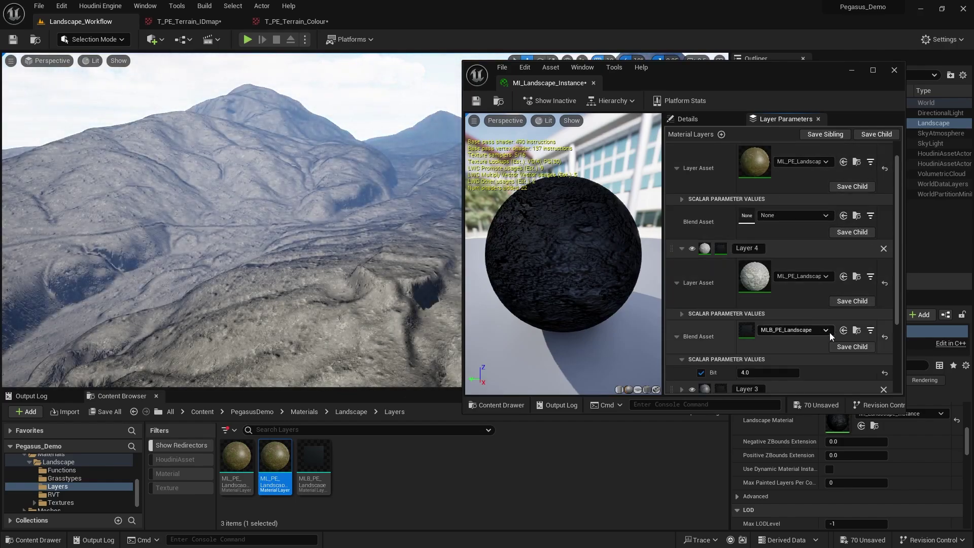
left_click(857, 331)
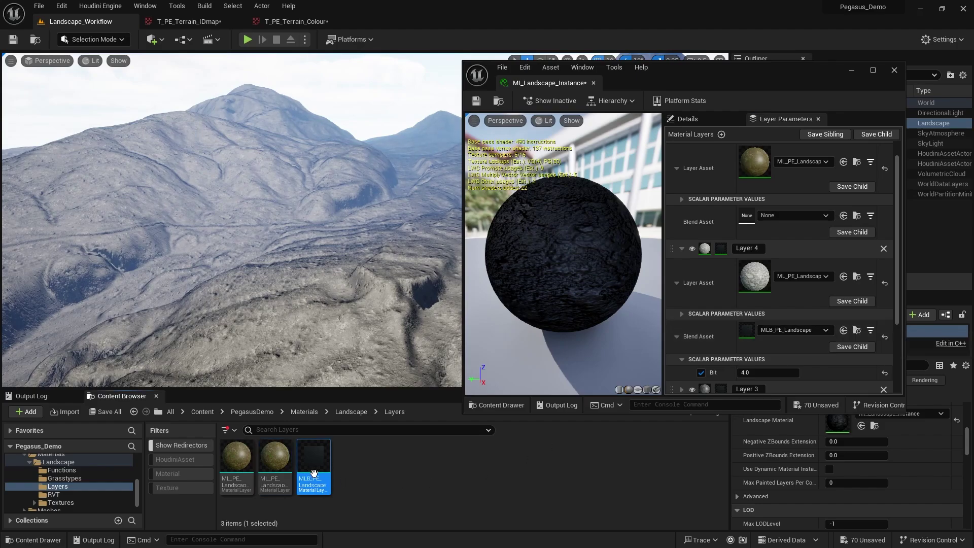
left_click_drag(313, 470, 752, 216)
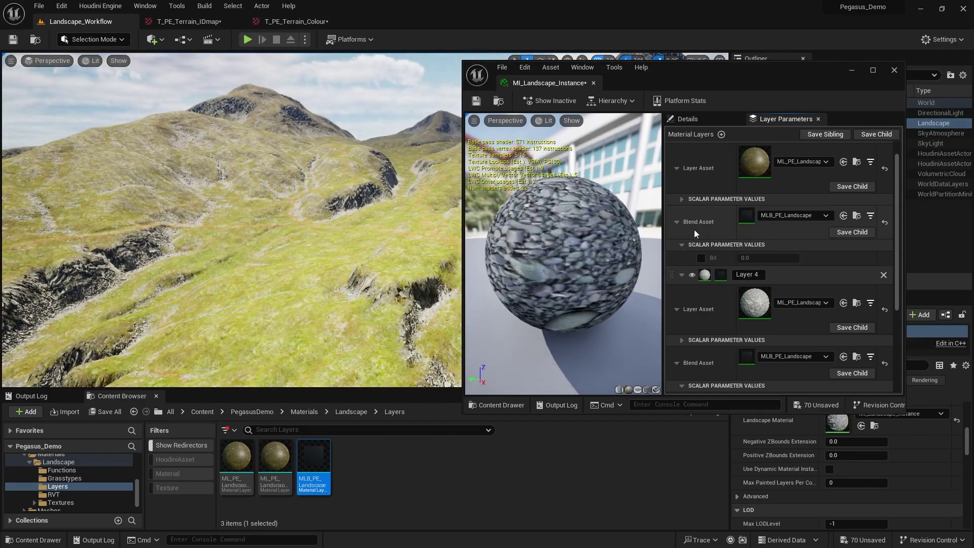
scroll(709, 221, "up", 1)
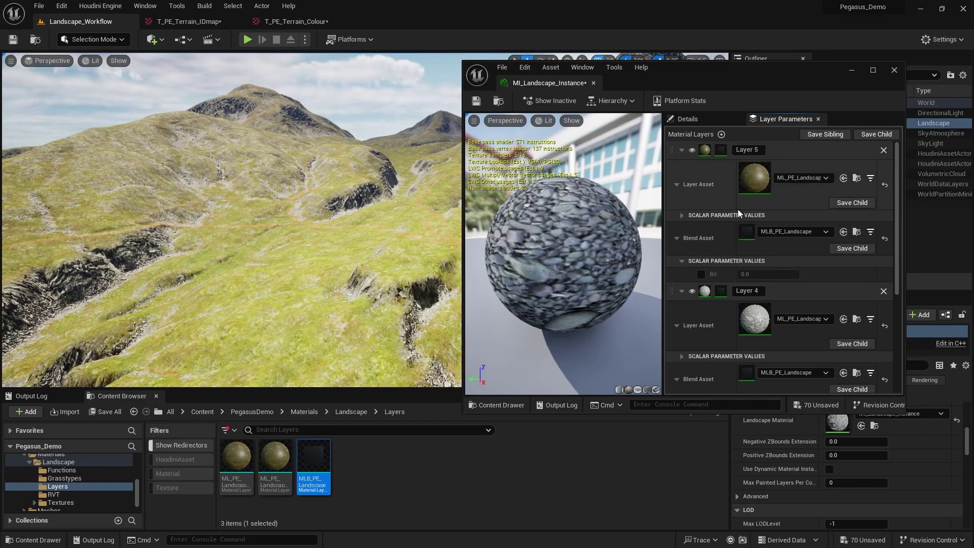
Step: Open the T_PE_Terrain_IDmap texture from the landscape textures and review the material layer stack beside it
scroll(720, 209, "down", 2)
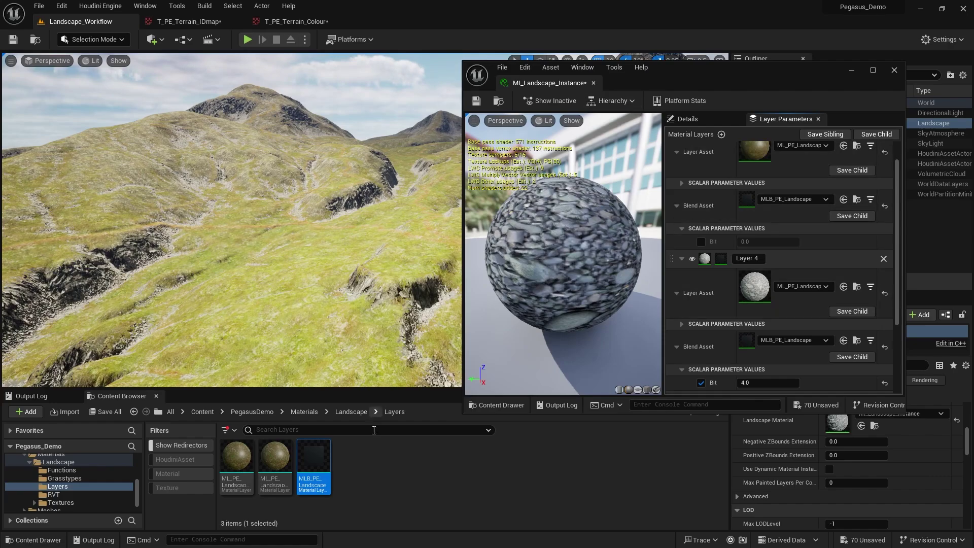
left_click(502, 102)
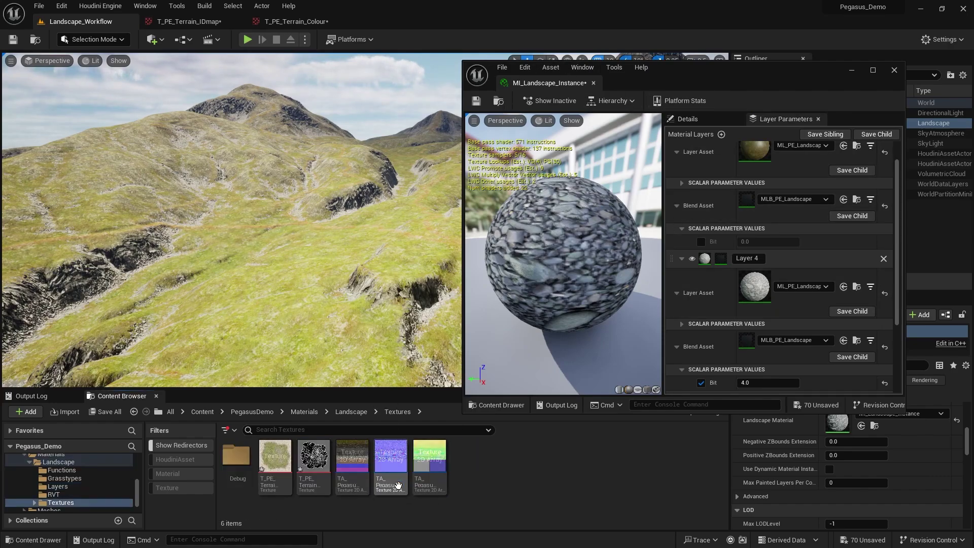
double_click(314, 470)
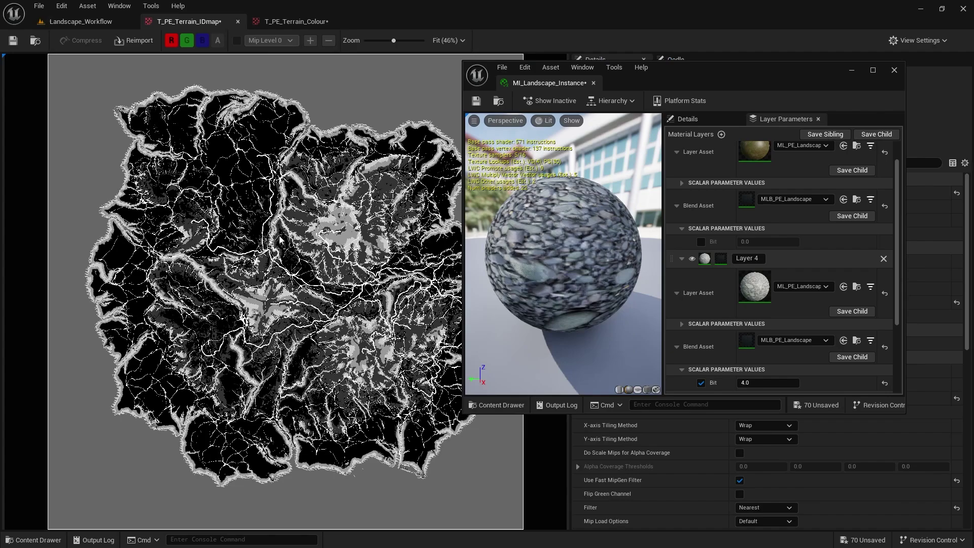
scroll(723, 340, "down", 3)
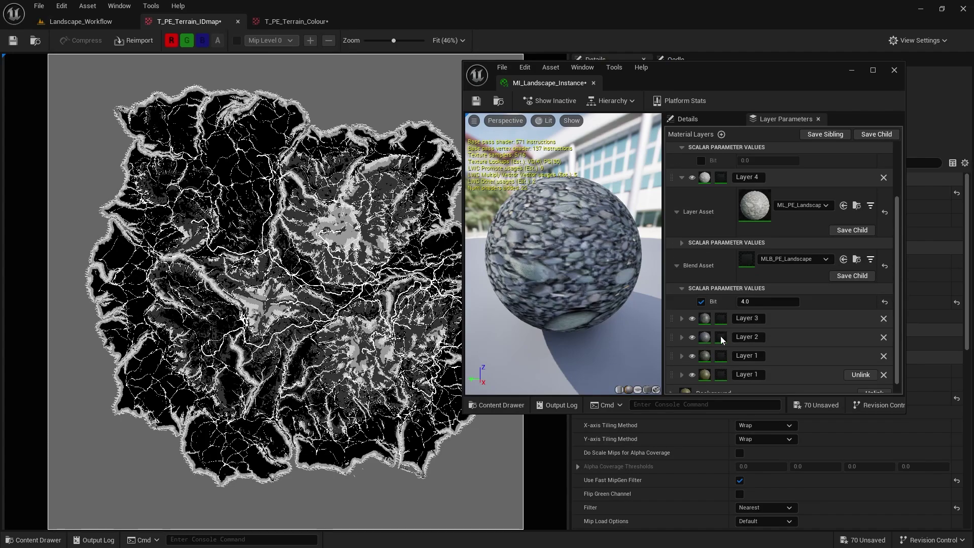
Step: Override the Bit parameter of Layer 5's blend asset and set it to 5
scroll(716, 300, "up", 3)
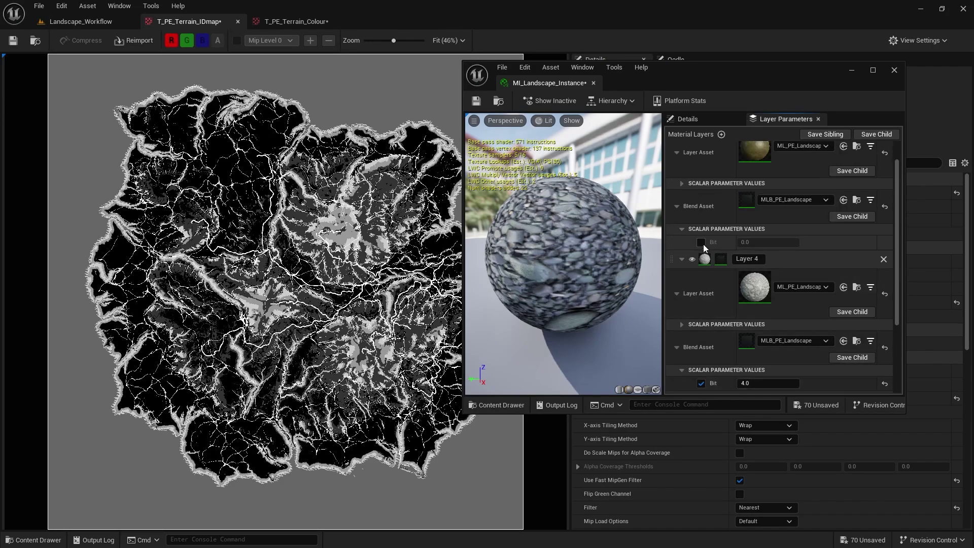
left_click(701, 242)
left_click(770, 242)
type("5")
scroll(711, 211, "up", 1)
Step: Reveal Layer 5's scalar parameters with full names, override Material_Selection with 3, and inspect the landscape up close
left_click(687, 217)
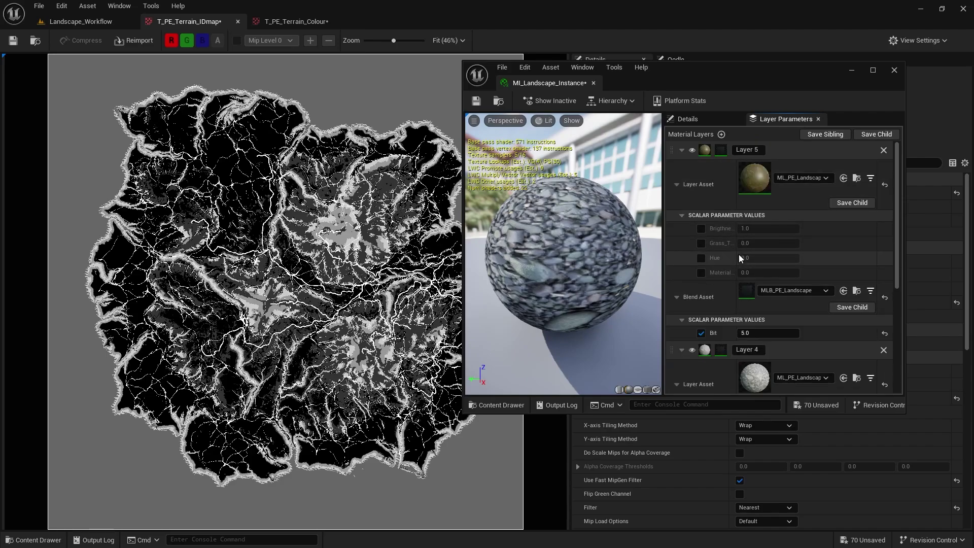
left_click_drag(736, 249, 802, 249)
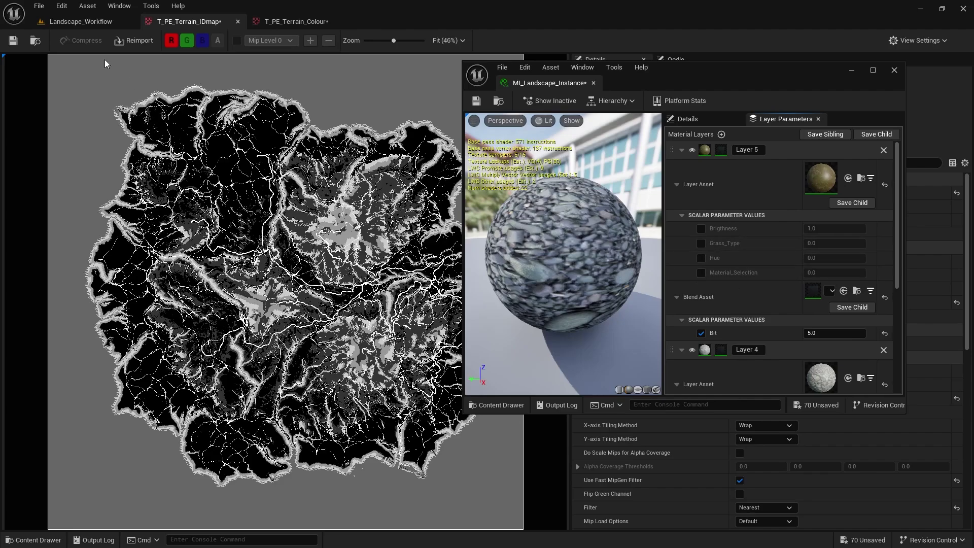
left_click(84, 23)
right_click_drag(360, 221, 400, 248)
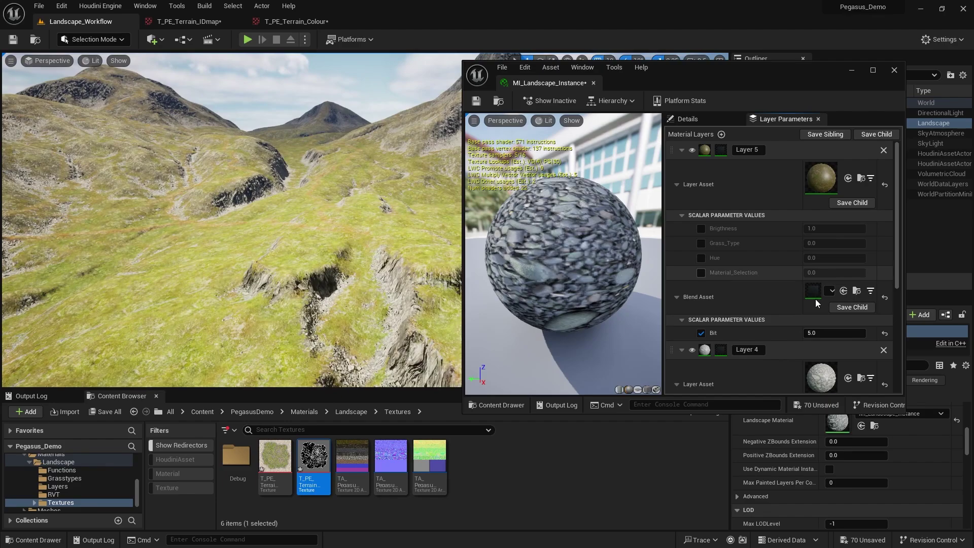
left_click(811, 272)
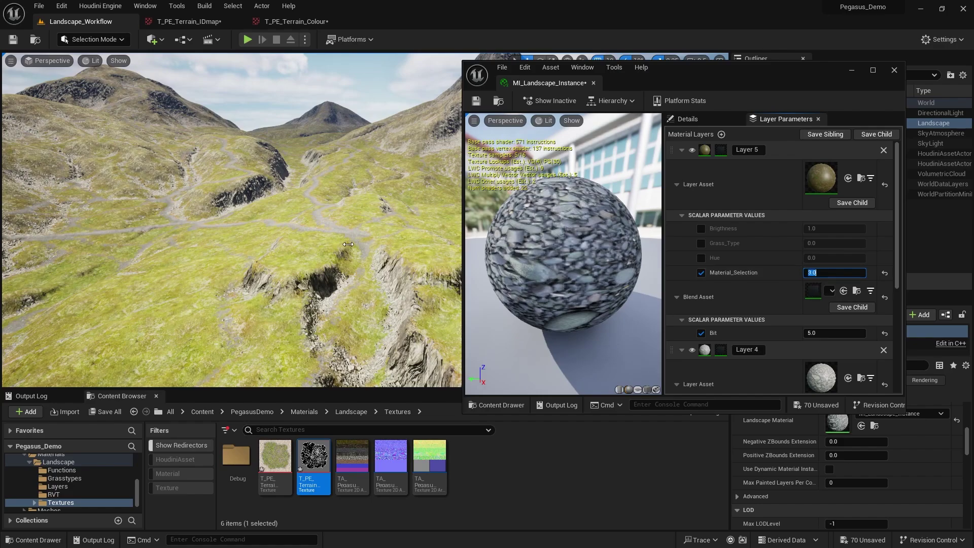
right_click_drag(375, 228, 375, 299)
key("w")
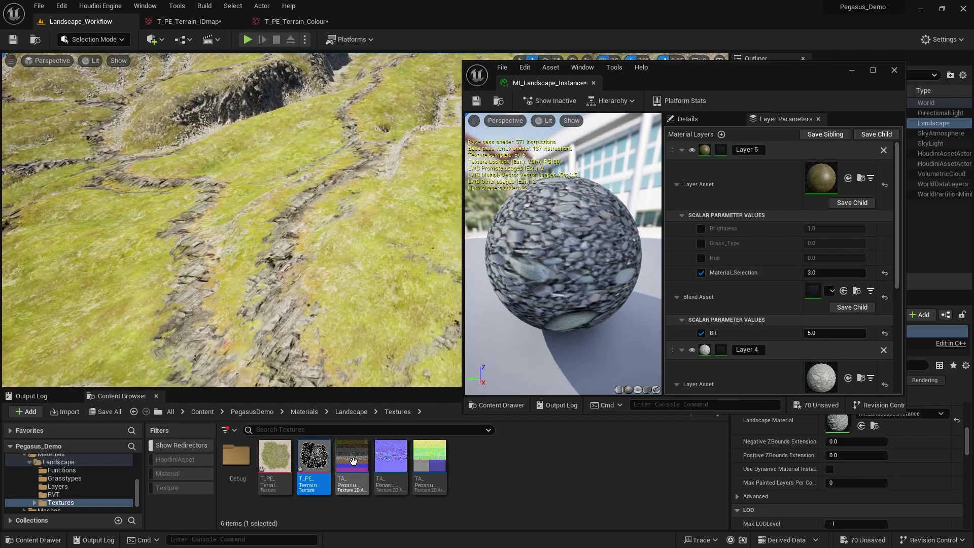
Step: Try Material_Selection values 2 and 6 on Layer 5 and compare their look on the landscape
left_click(826, 271)
type("2")
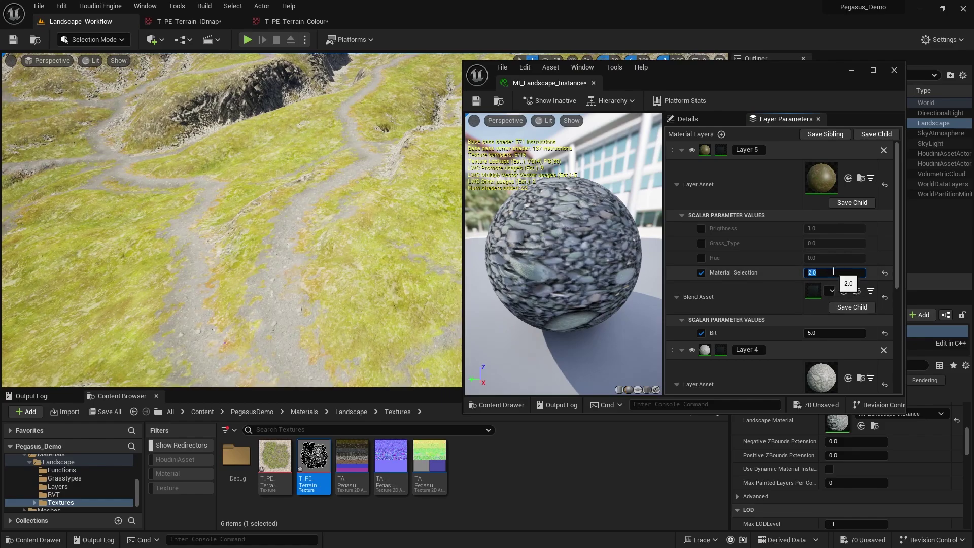
key("Return")
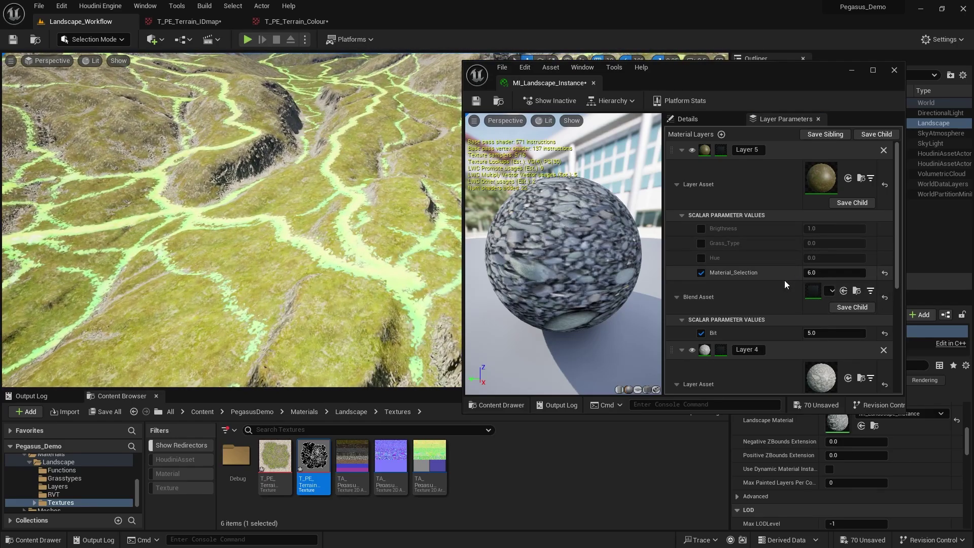
right_click_drag(383, 274, 294, 248)
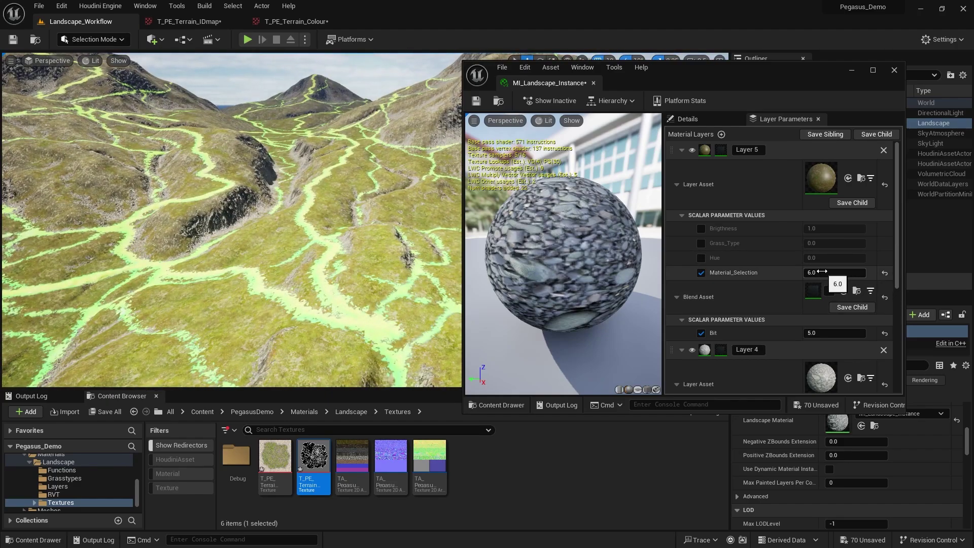
Step: Open the TA_Pegasus_Colour texture array and examine its list of source textures
left_click(352, 460)
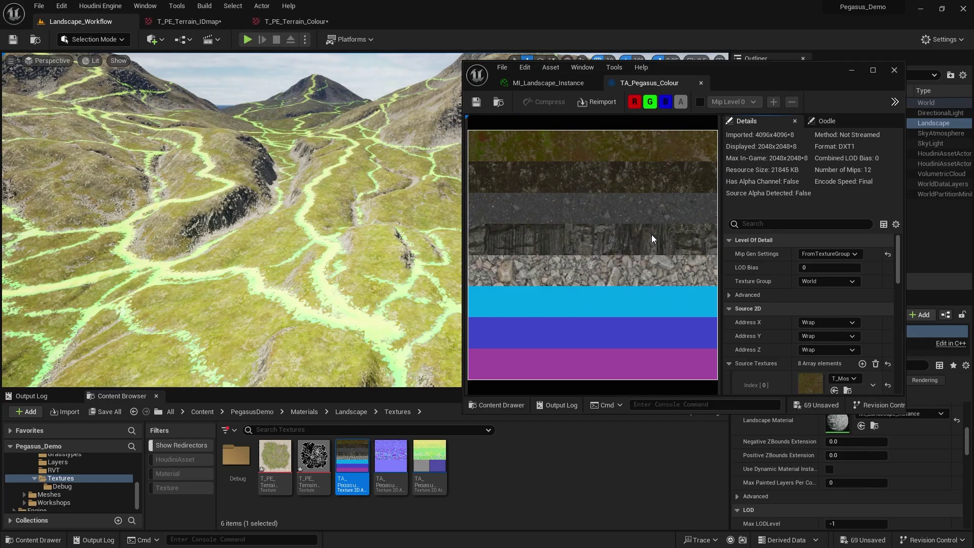
scroll(746, 319, "down", 4)
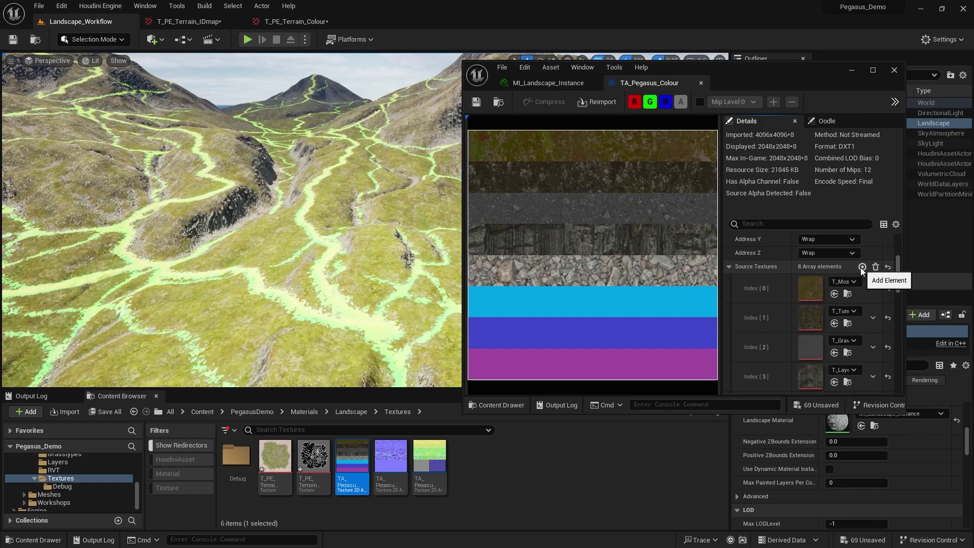
scroll(603, 238, "down", 1)
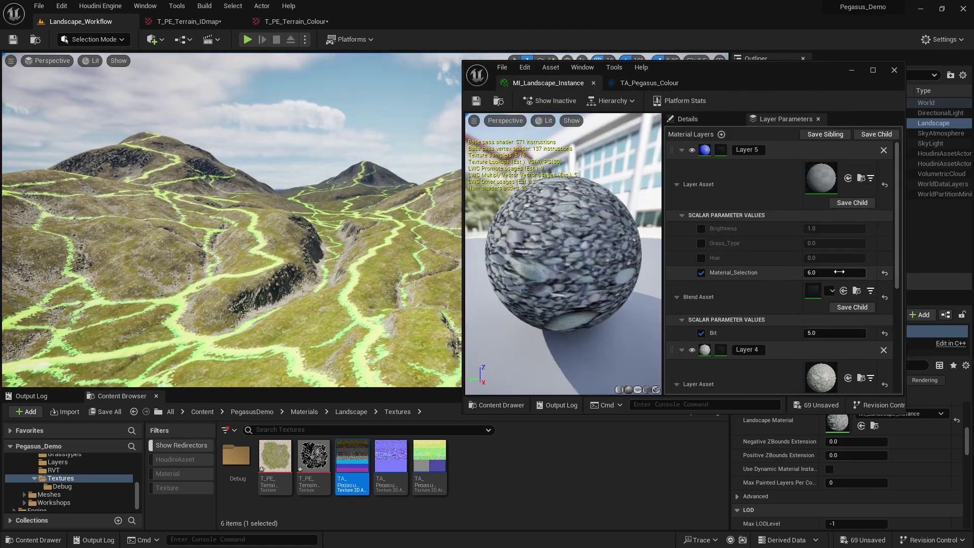
Step: Try Layer 5's Material_Selection at 5, at 4, and at 5 again in the landscape view
left_click(837, 273)
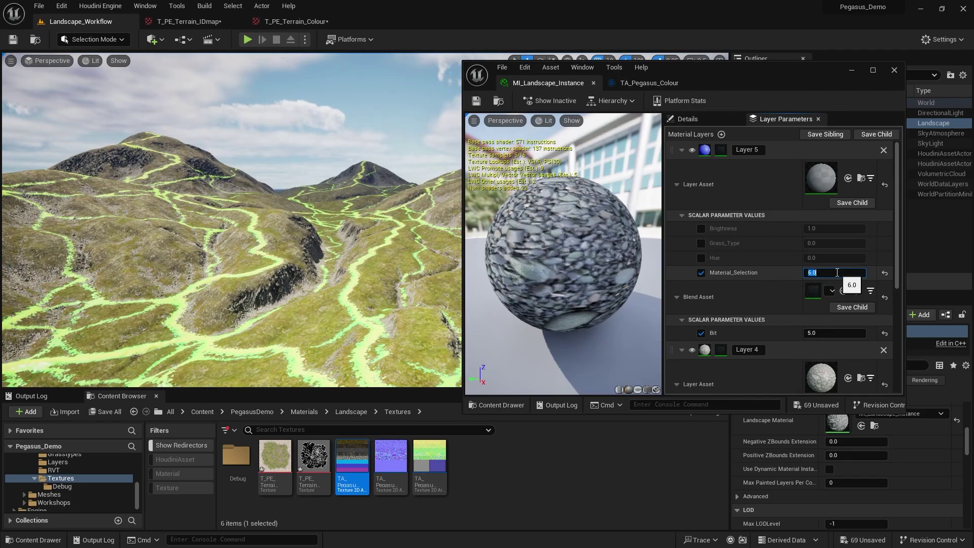
key("Return")
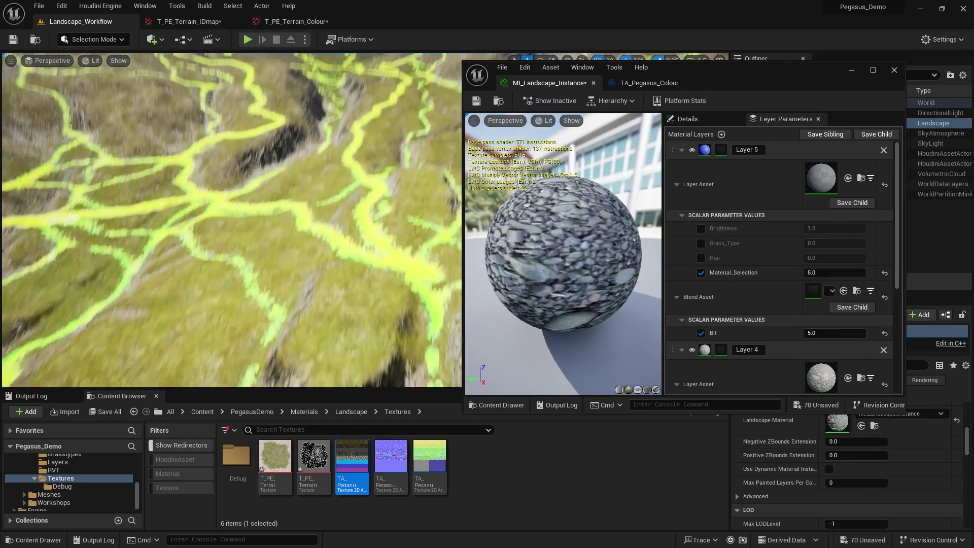
left_click(834, 273)
type("4")
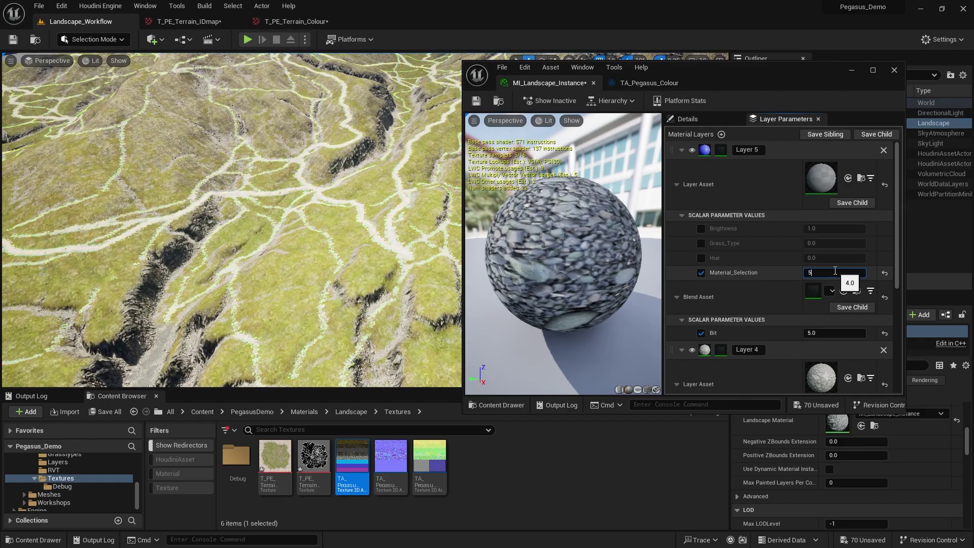
key("Return")
Step: Compare the indexed source textures of TA_Pegasus_Colour with the coloured stream channels on the landscape
left_click(652, 83)
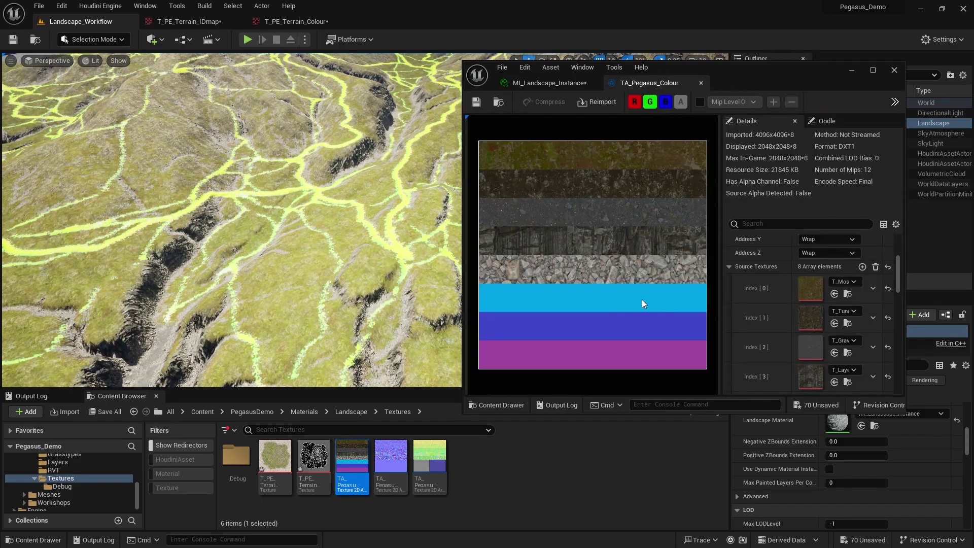
right_click_drag(366, 253, 399, 226)
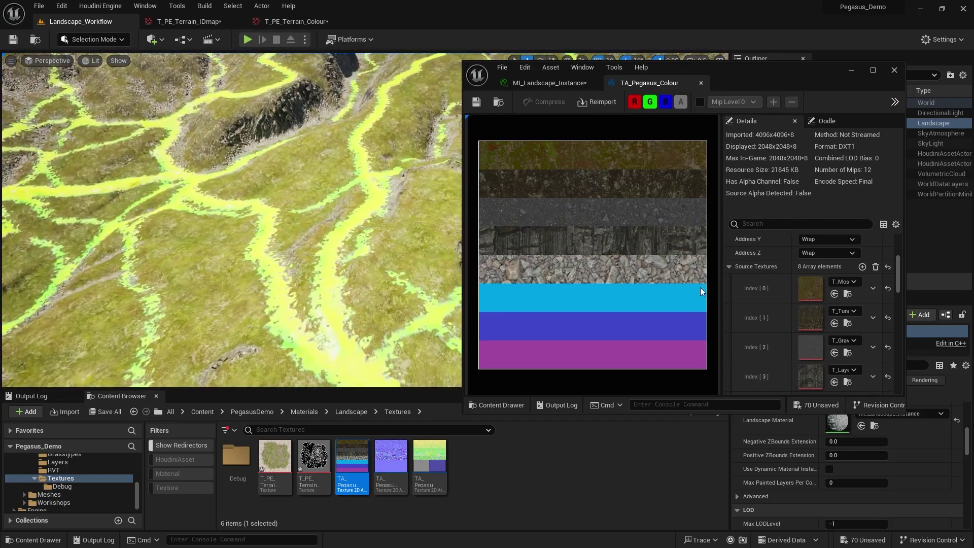
scroll(804, 297, "down", 4)
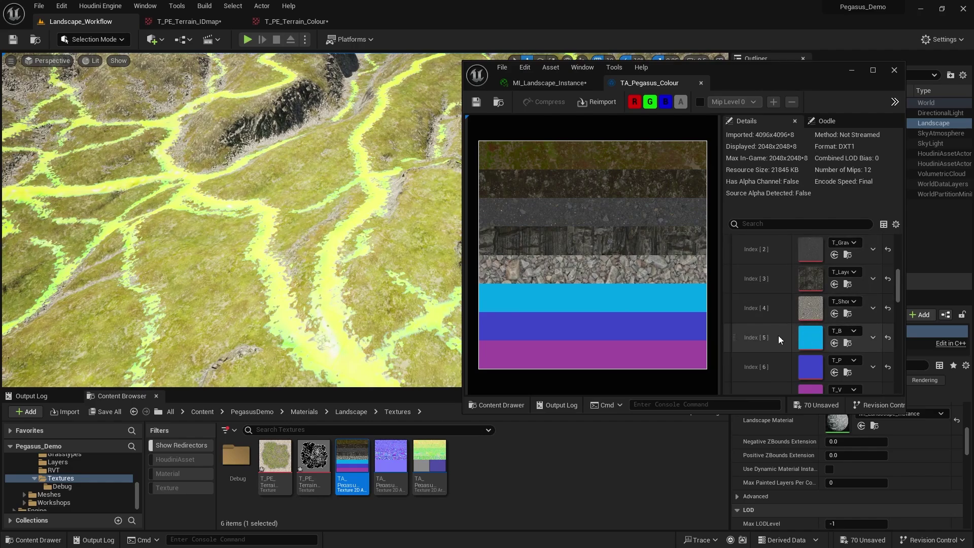
right_click_drag(304, 228, 315, 196)
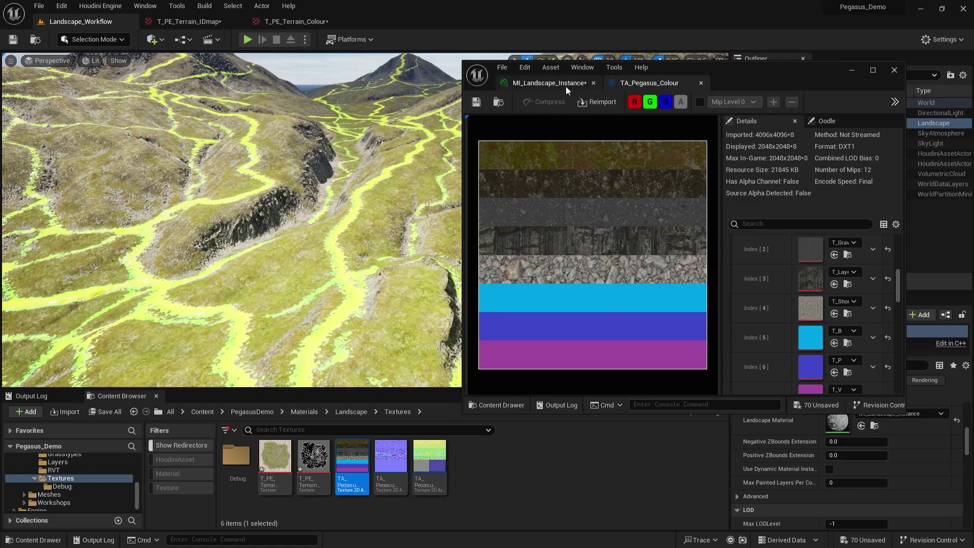
Step: Preview Material_Selection 4 on Layer 5 along the stream paths up close, and set the parameter back to 5
left_click(553, 83)
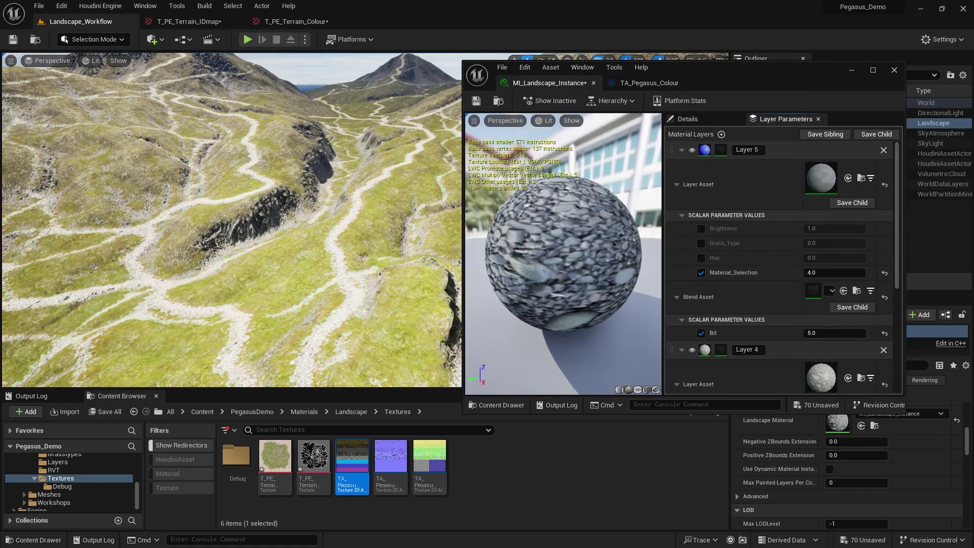
key("w")
right_click_drag(232, 220, 239, 244)
scroll(239, 243, "down", 3)
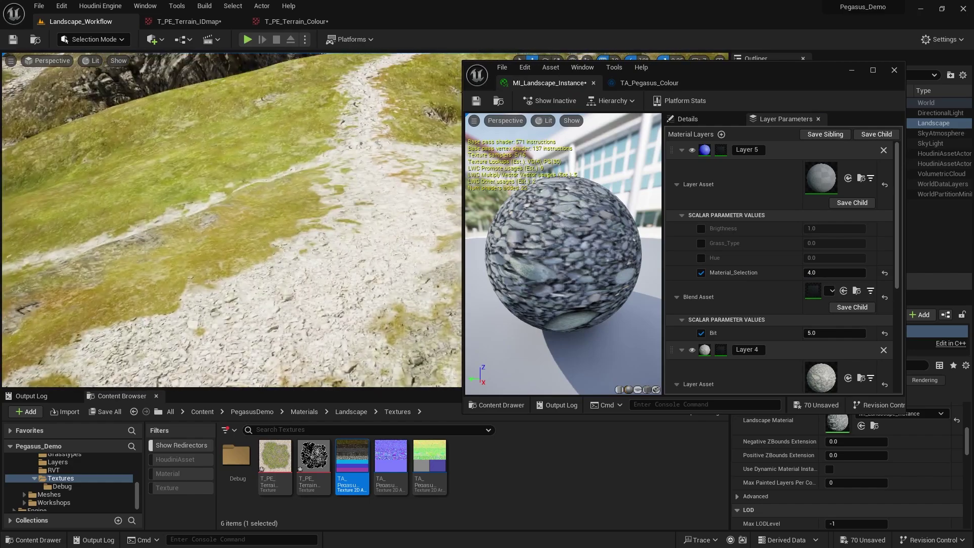
type("5")
key("Return")
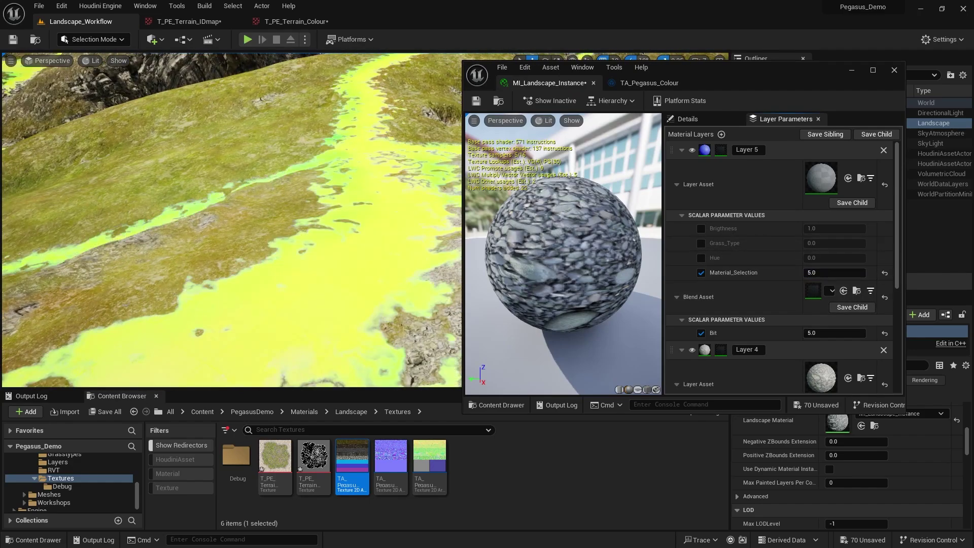
Step: Examine the favourite surfaces in Quixel Bridge, put its window away, and enlarge the content area for the downloaded Megascans surfaces
left_click(648, 83)
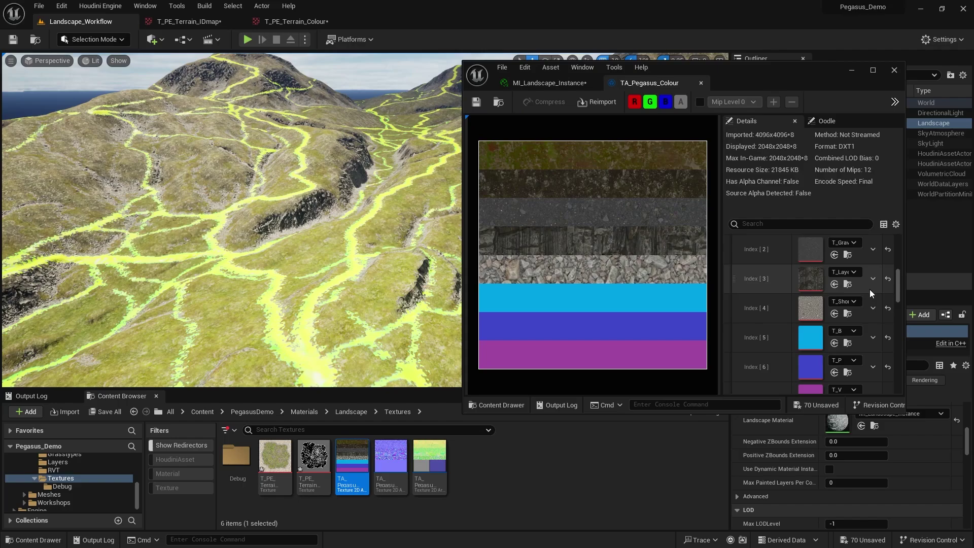
left_click(146, 6)
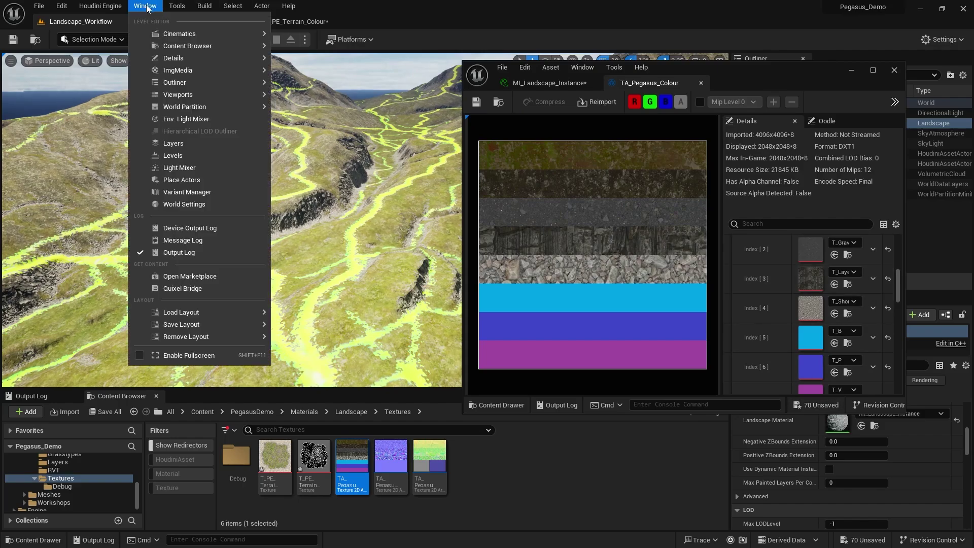
left_click(185, 288)
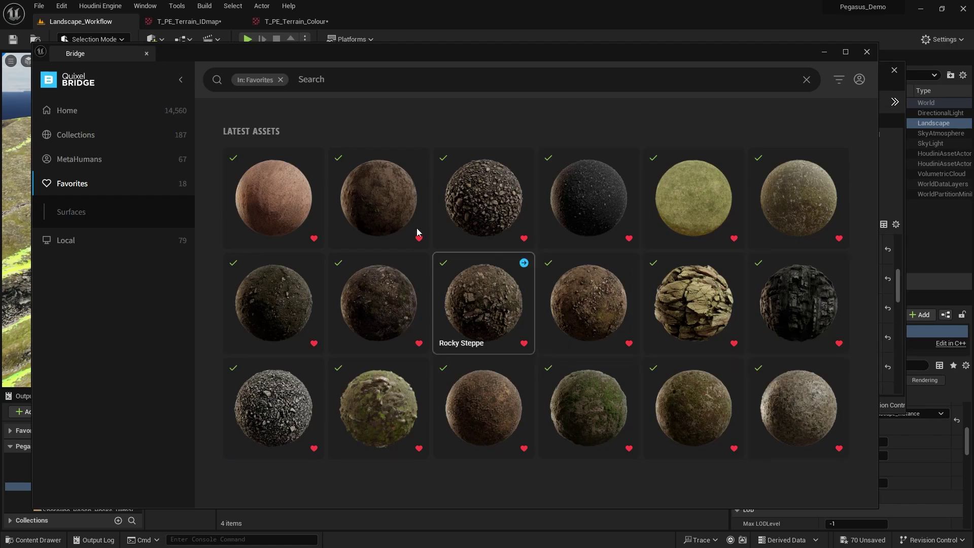
left_click(824, 52)
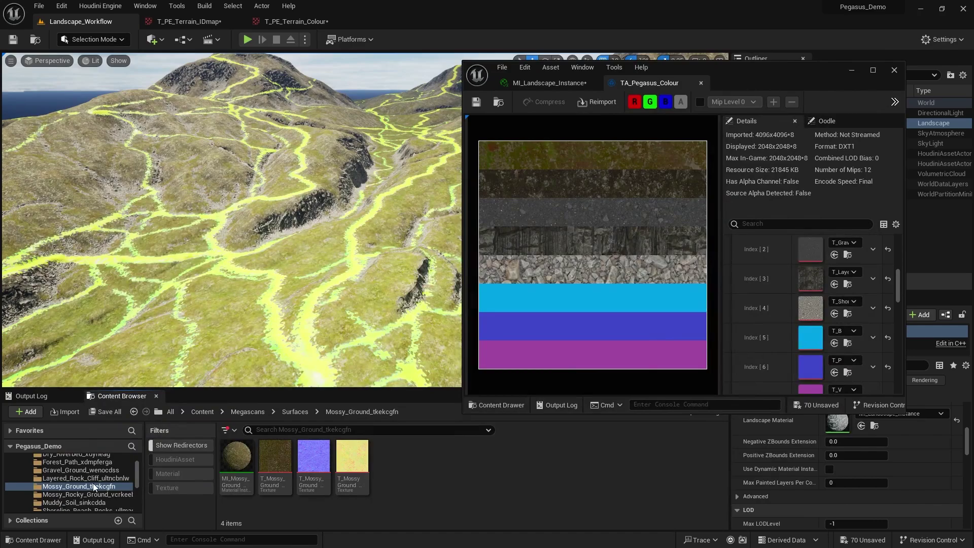
left_click_drag(215, 391, 216, 318)
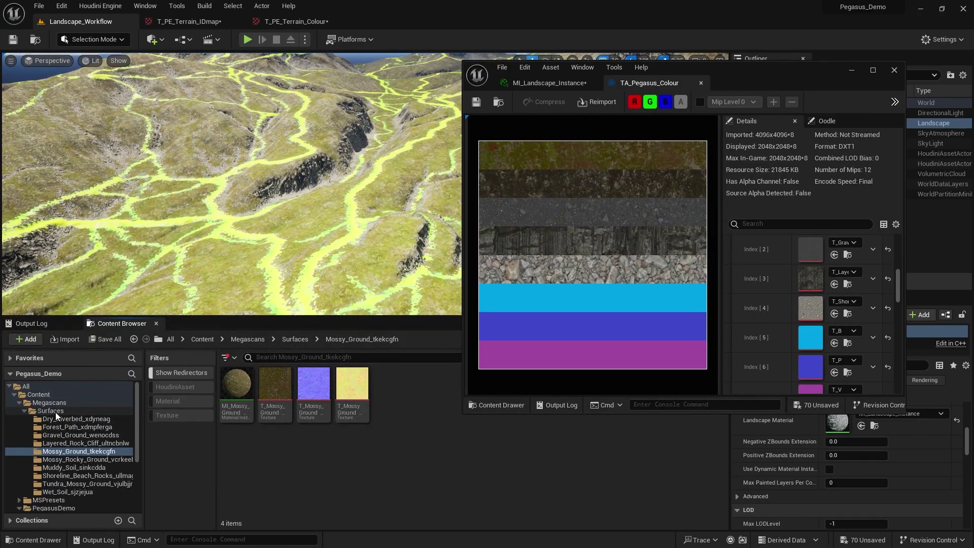
Step: Filter the Megascans Surfaces folder to textures and compare the surface textures from Dry_Riverbed to Shoreline_Beach_Rocks
left_click(60, 410)
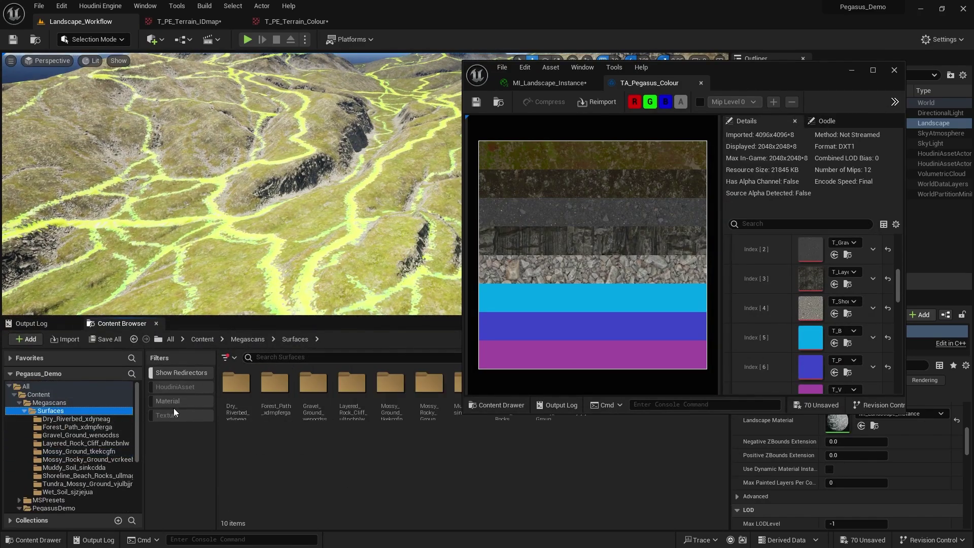
left_click(183, 416)
left_click(79, 418)
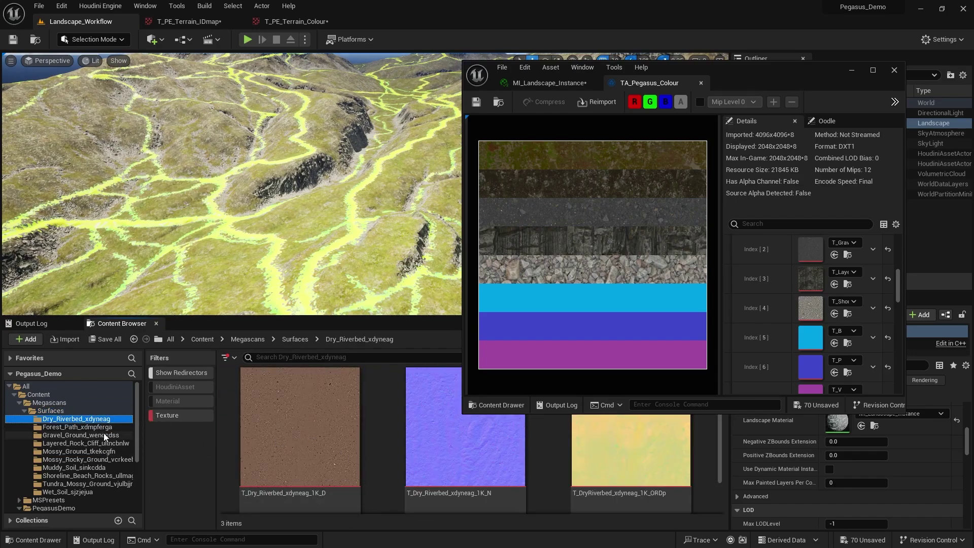
key("Down")
key("Down")
key("Down")
key("Down")
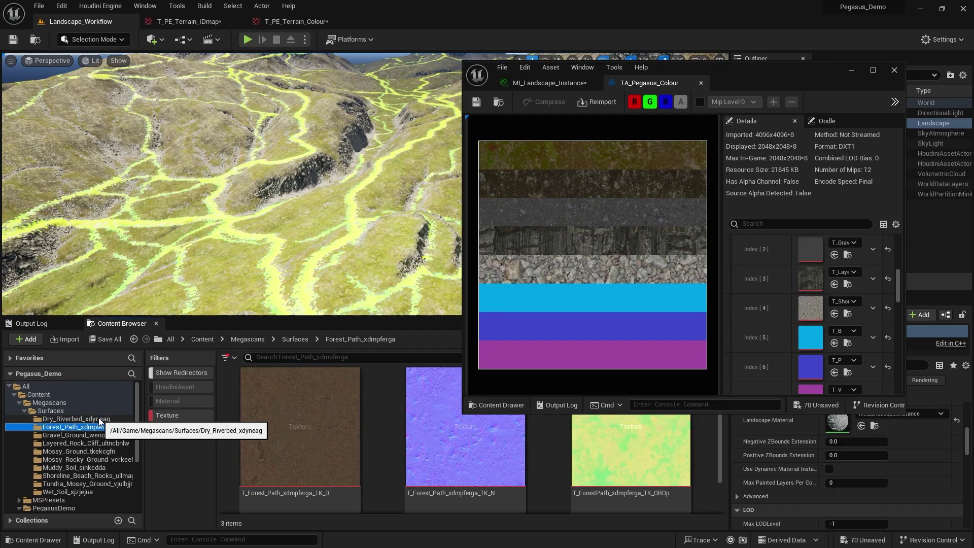
key("Down")
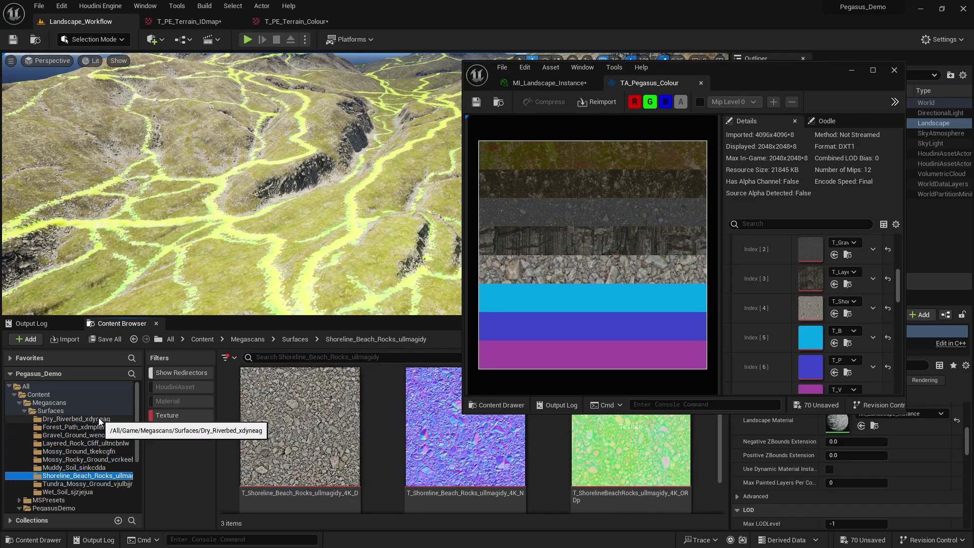
key("Up")
key("Up")
key("Up")
key("Up")
key("Up")
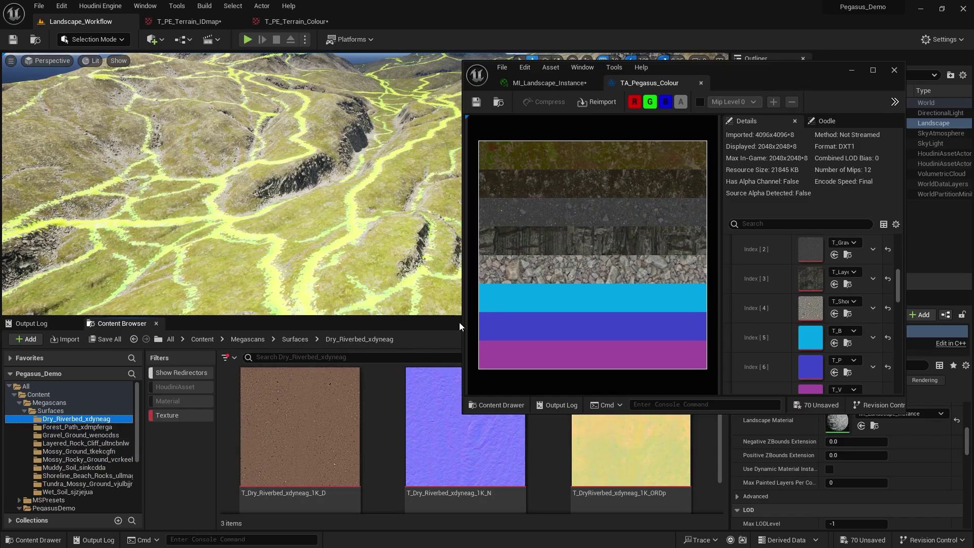
Step: Assign T_Dry_Riverbed_xdyneag_1K_D as the Index 5 source texture of TA_Pegasus_Colour
left_click(355, 373)
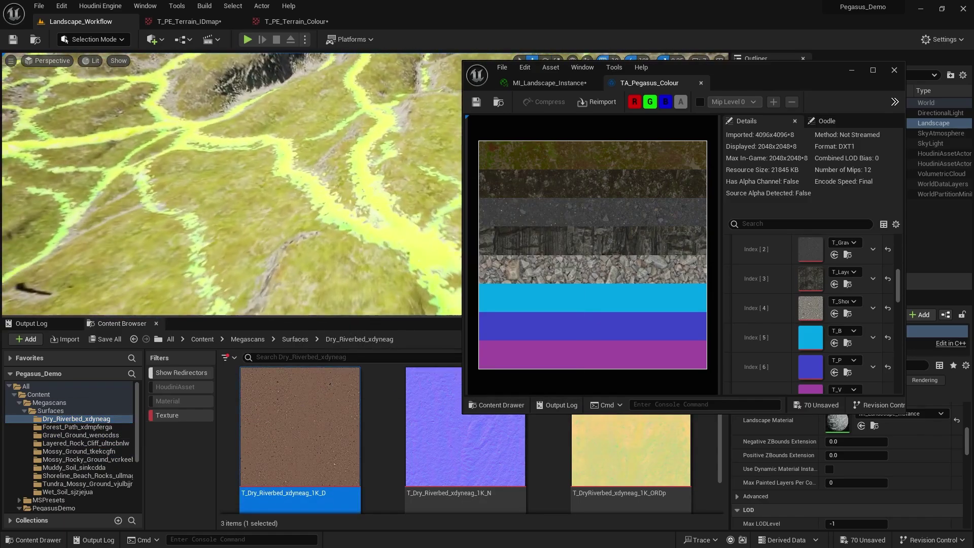
scroll(807, 275, "down", 2)
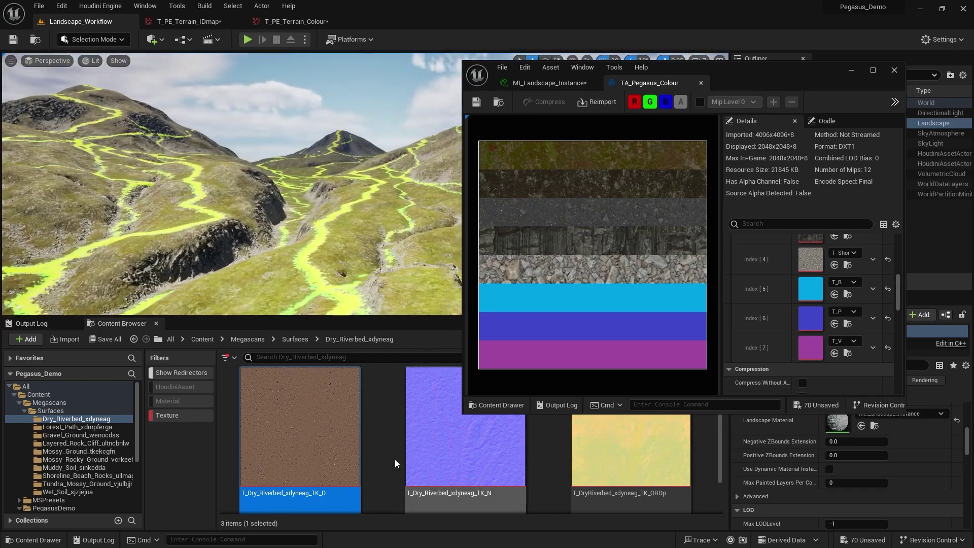
left_click_drag(300, 451, 813, 290)
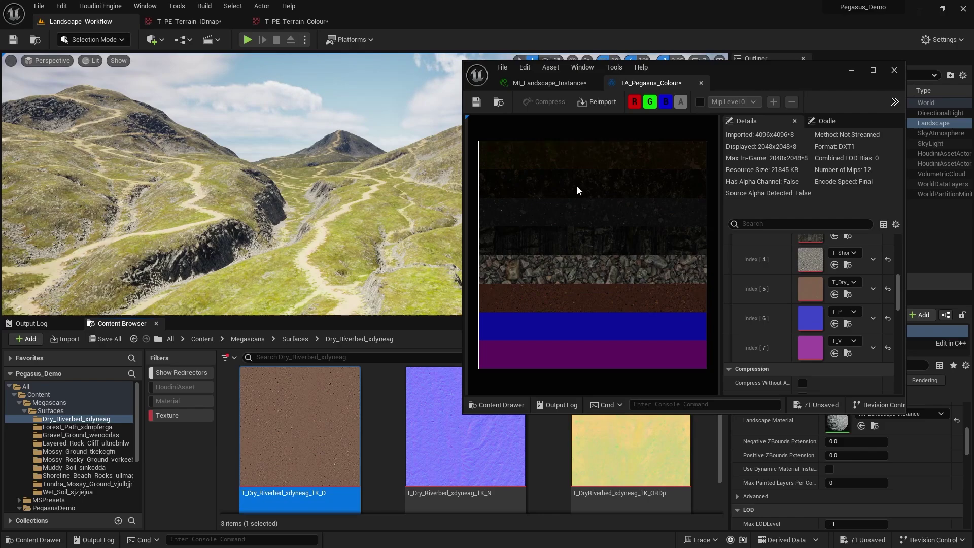
Step: Enable sRGB on TA_Pegasus_Colour and save the texture array
left_click(772, 226)
type("srg")
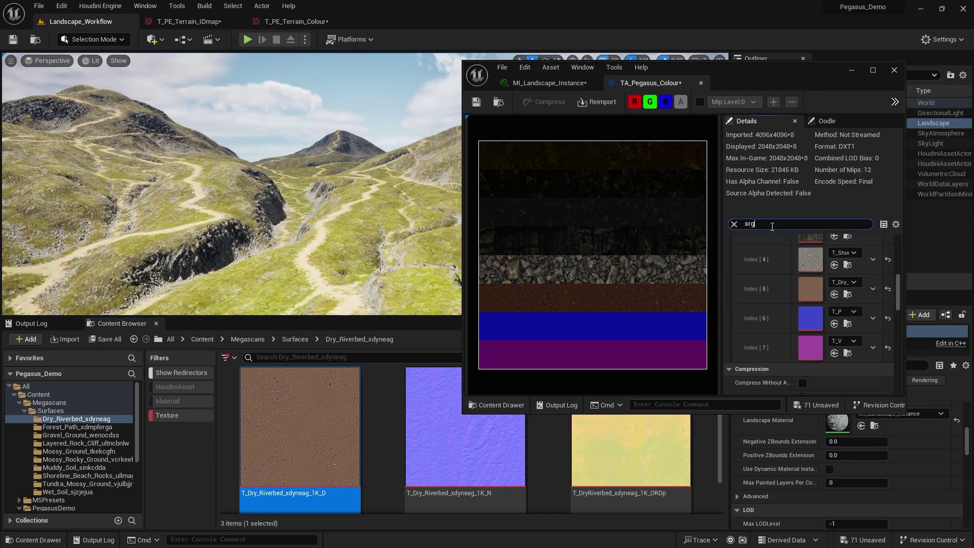
type("b")
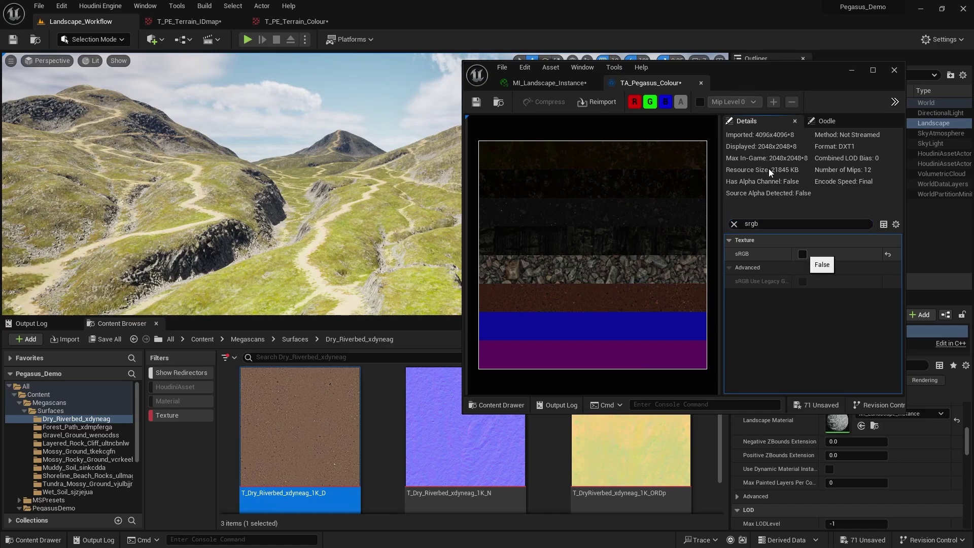
left_click(802, 253)
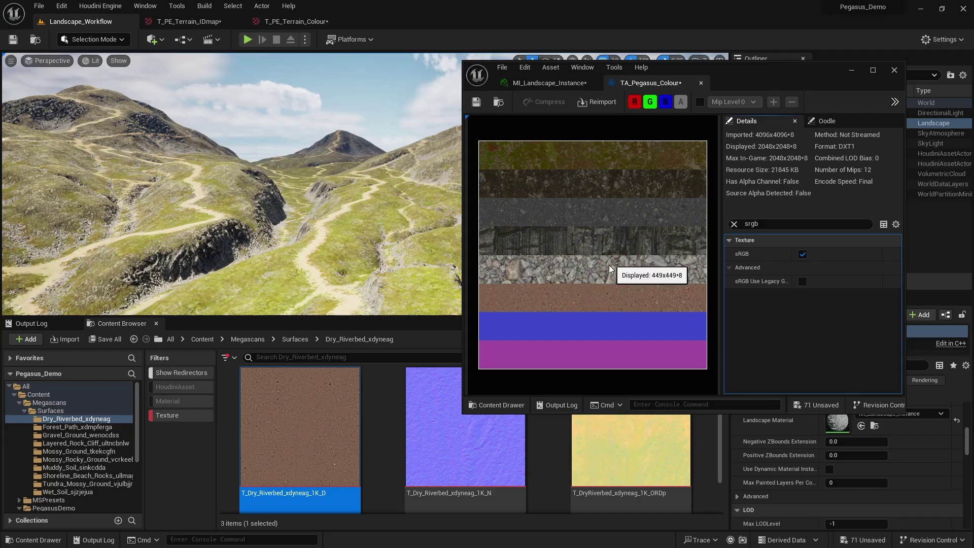
left_click(477, 102)
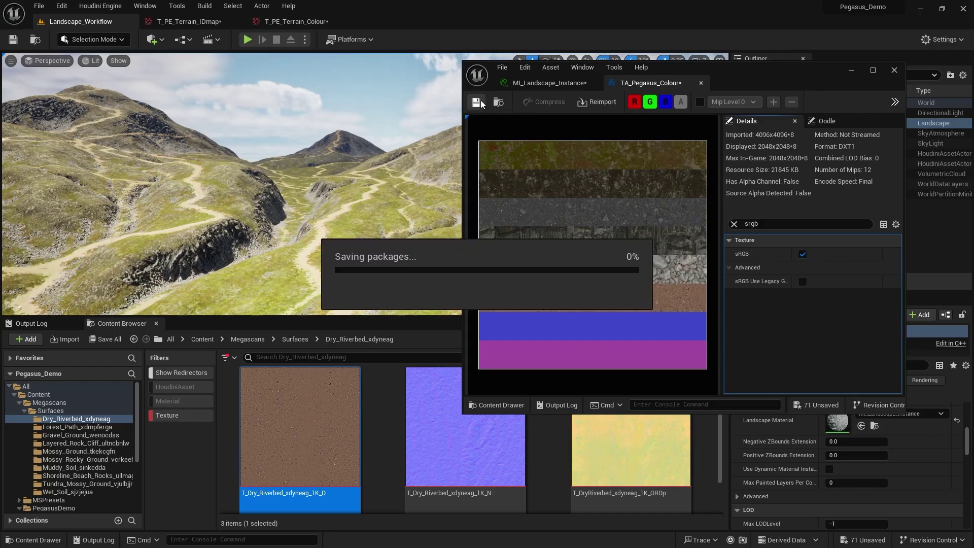
Step: Put the texture editor away and examine the dry riverbed paths across the landscape, up close and from above
left_click(851, 71)
right_click_drag(554, 181, 547, 204)
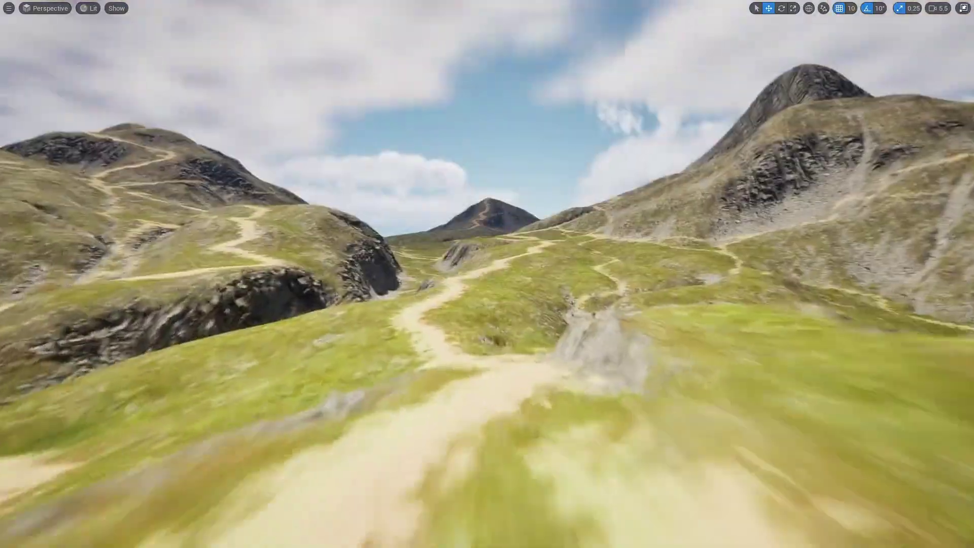
right_click_drag(548, 220, 550, 198)
key("alt+3")
key("w")
right_click_drag(487, 274, 266, 284)
scroll(487, 266, "down", 6)
key("s")
scroll(488, 198, "up", 4)
key("w")
key("alt+4")
key("s")
scroll(489, 258, "up", 3)
key("s")
scroll(205, 268, "up", 6)
right_click_drag(556, 237, 555, 237)
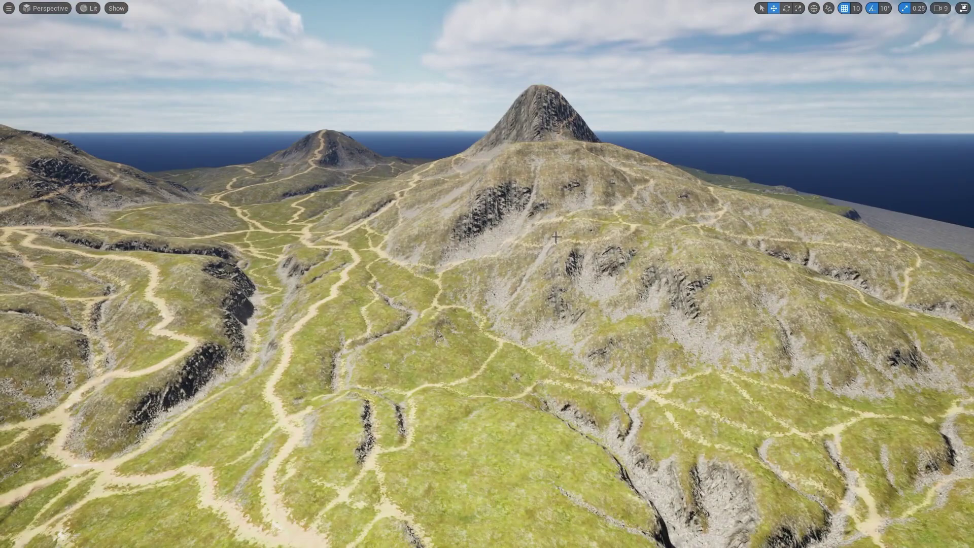
Step: Override Brigthness on MI_Landscape_Instance's Layer 5 with 0.5, check the paths on the landscape, and collapse the layer's scalar parameters
key("alt+Tab")
left_click(544, 85)
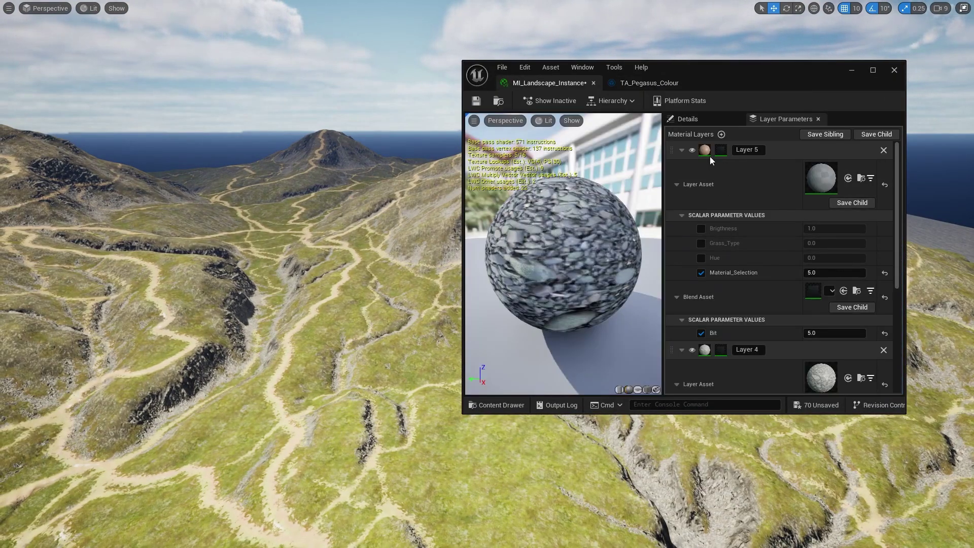
left_click(701, 229)
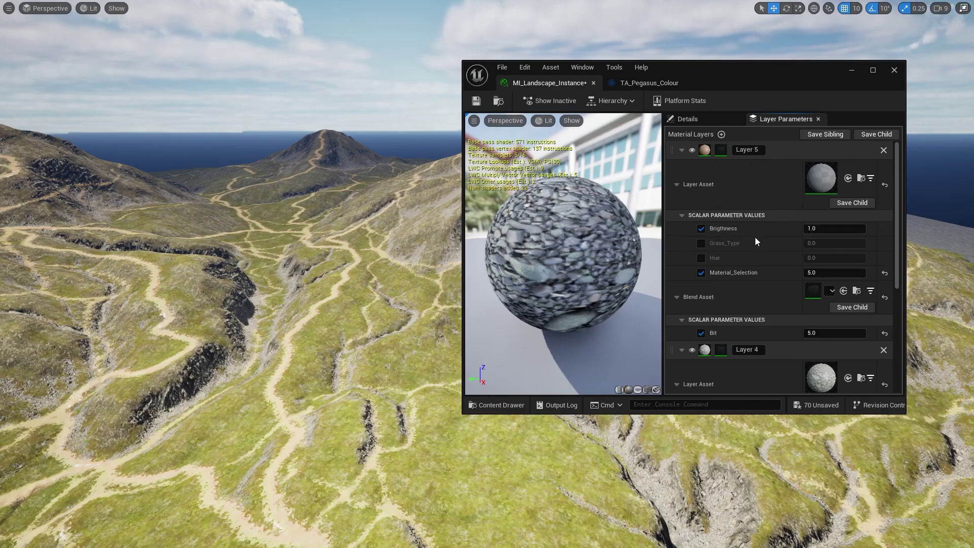
left_click(830, 228)
type(".5")
key("Return")
key("w")
right_click_drag(416, 223, 304, 187)
scroll(416, 223, "up", 1)
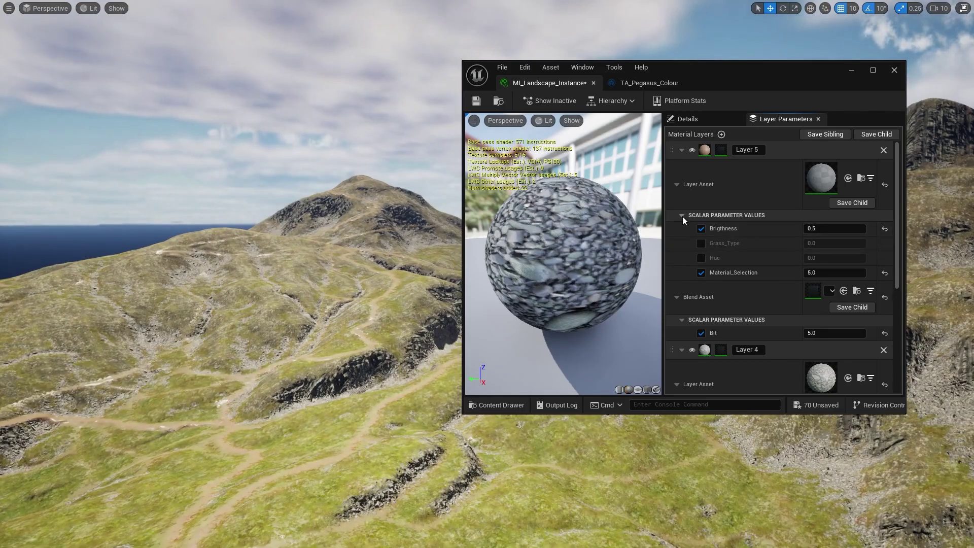
left_click(681, 215)
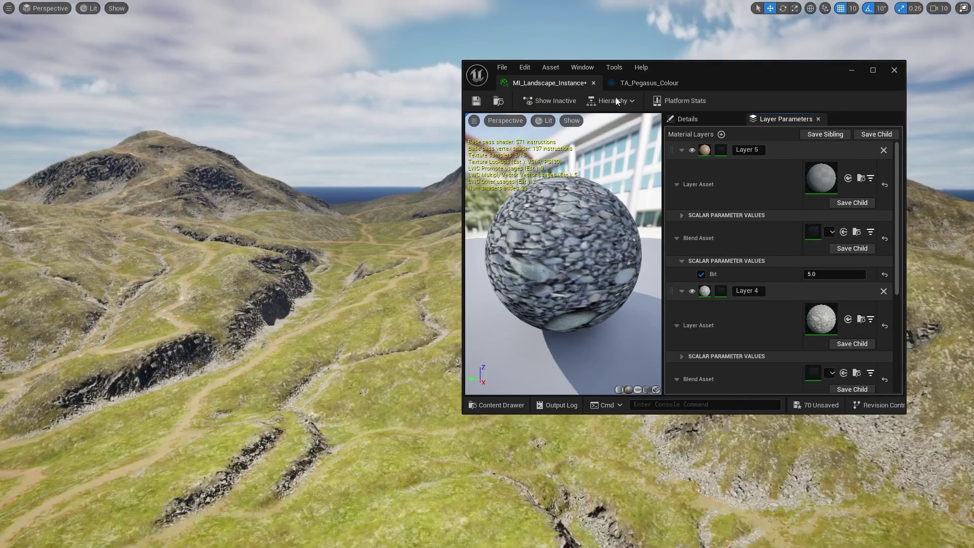
Step: Compare the Megascans surface textures from Gravel_Ground to Shoreline_Beach_Rocks with the darkened paths on the landscape
left_click_drag(711, 65, 801, 66)
mouse_move(506, 236)
right_mouse_down()
mouse_move(486, 218)
mouse_move(493, 232)
right_mouse_up()
key("F11")
left_click(75, 437)
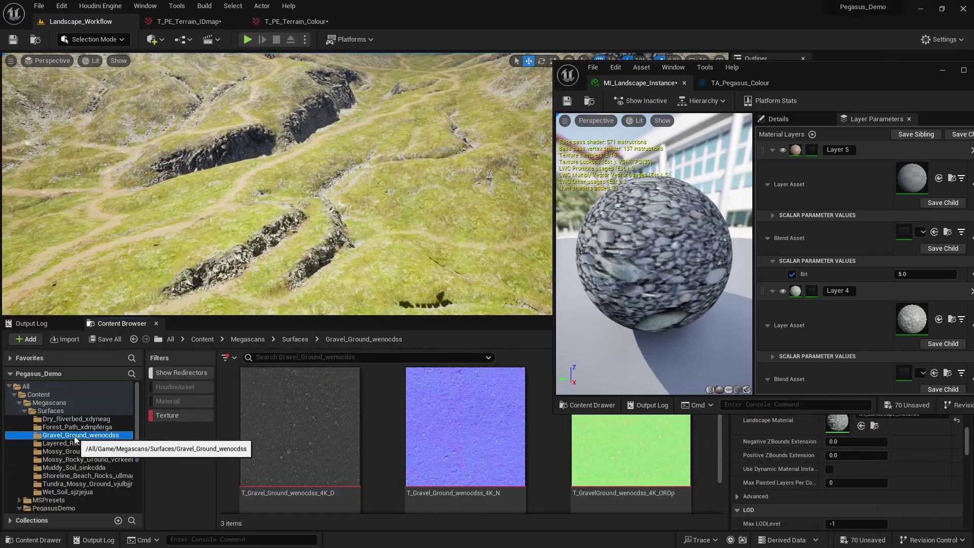
key("Down")
key("Down")
key("Down")
key("Down")
key("Down")
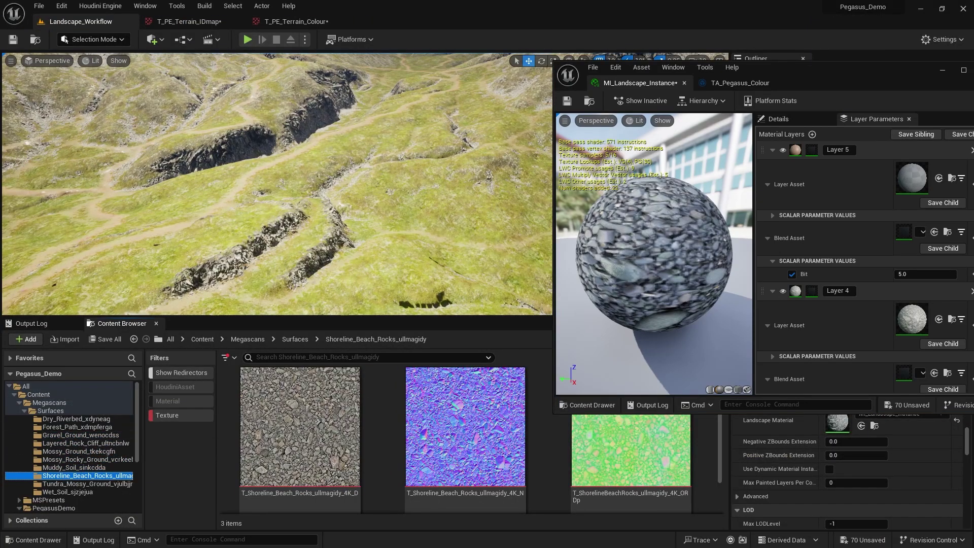
key("F11")
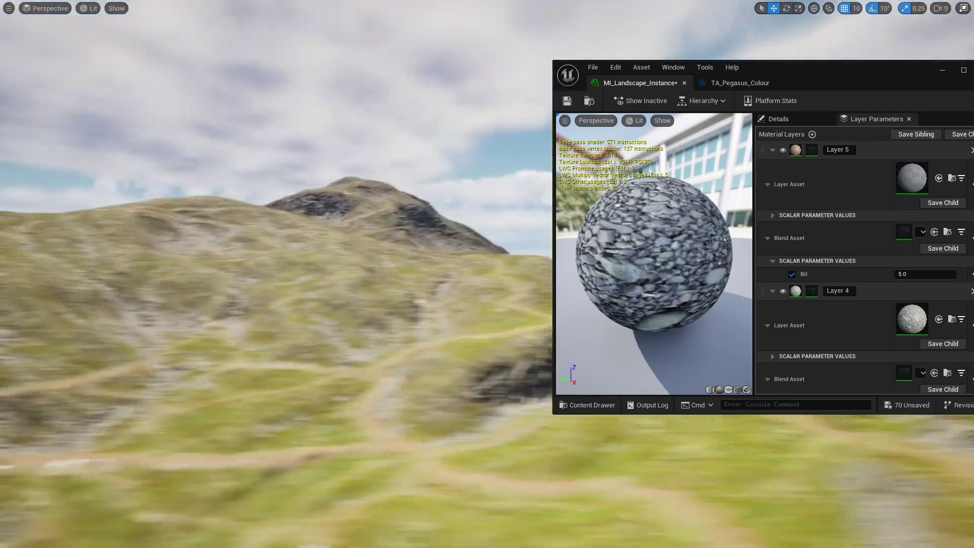
scroll(355, 276, "down", 3)
right_click_drag(325, 274, 401, 259)
scroll(454, 269, "up", 4)
key("F11")
Step: Open TA_Pegasus_Normal and TA_Pegasus_ORD from the folder containing TA_Pegasus_Colour and fit their previews to view
left_click(730, 82)
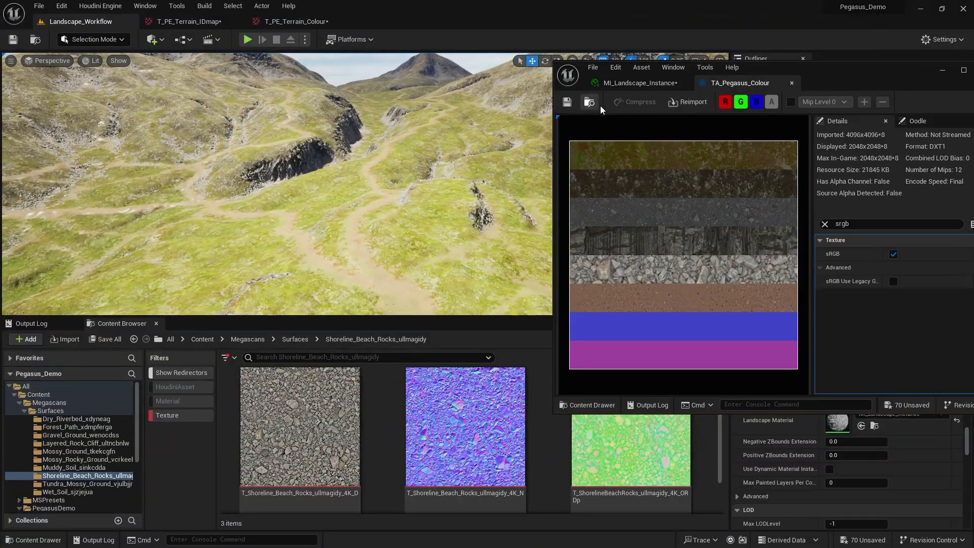
left_click(589, 103)
left_click(537, 431)
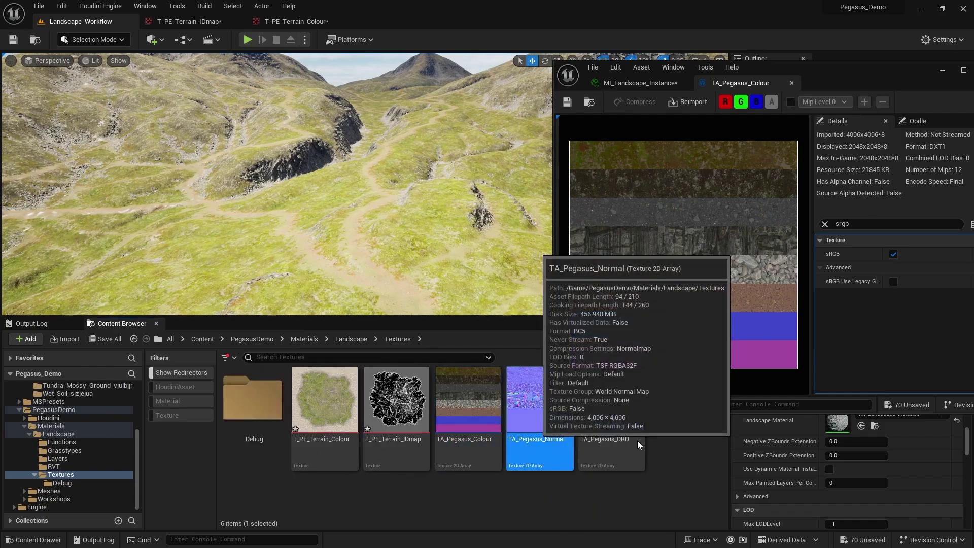
key("Return")
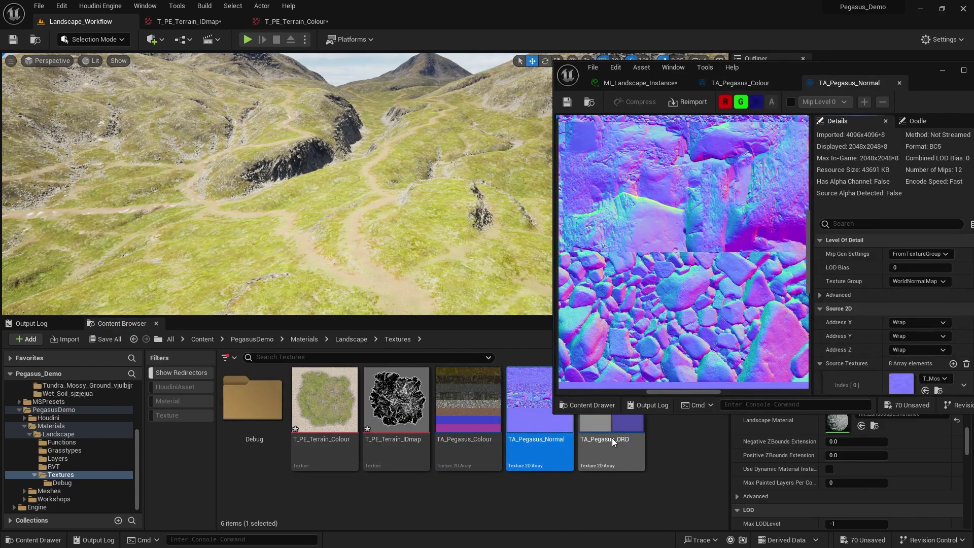
key("Right")
key("Return")
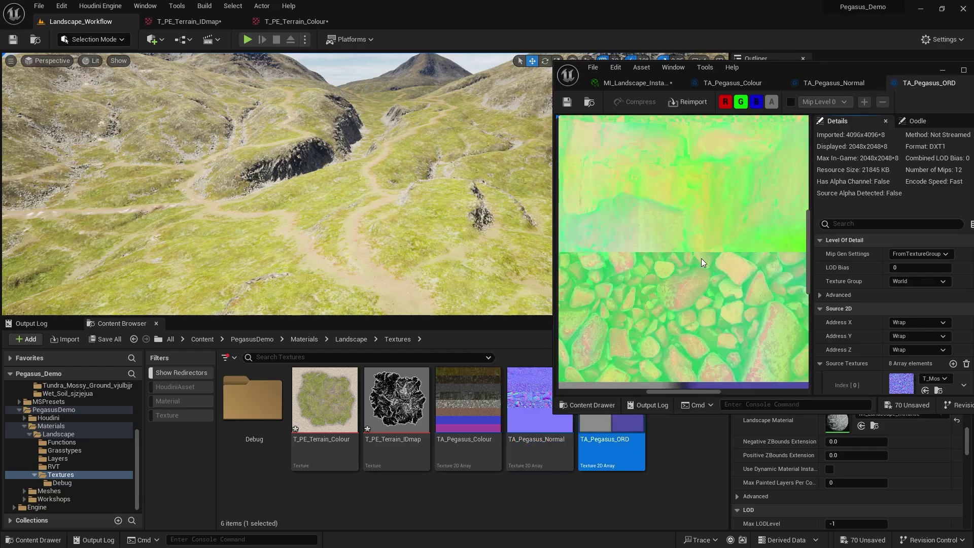
scroll(697, 236, "down", 4)
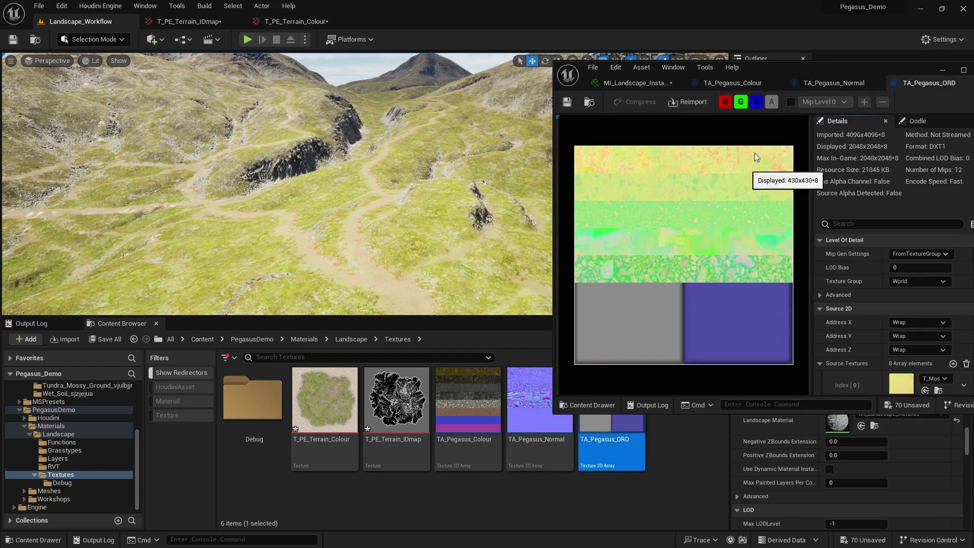
left_click(830, 80)
scroll(704, 253, "down", 3)
scroll(705, 257, "down", 5)
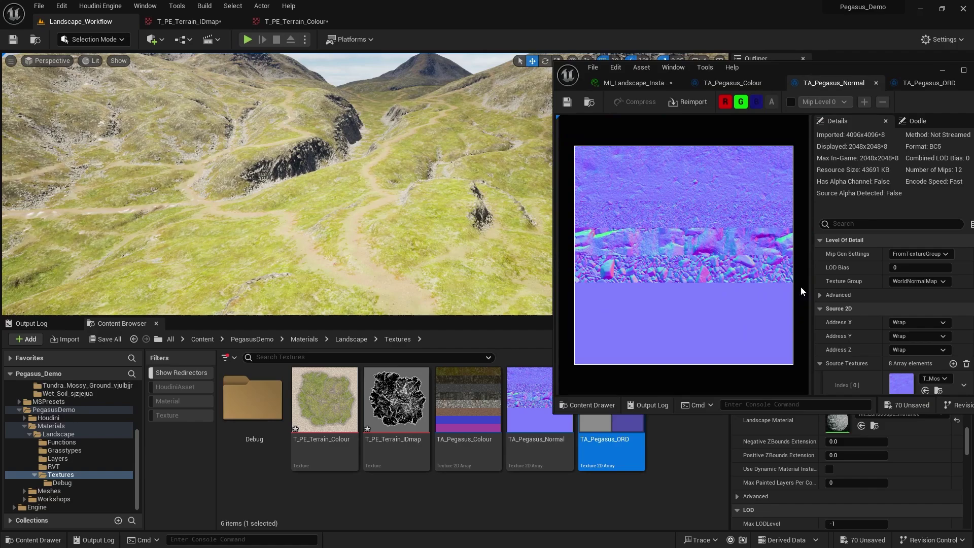
scroll(857, 333, "down", 1)
Step: Locate TA_Pegasus_Colour's Index 5 texture in the content browser and assign T_Dry_Riverbed_xdyneag_1K_N to Index 5 of TA_Pegasus_Normal
left_click_drag(877, 74, 776, 60)
scroll(801, 304, "down", 5)
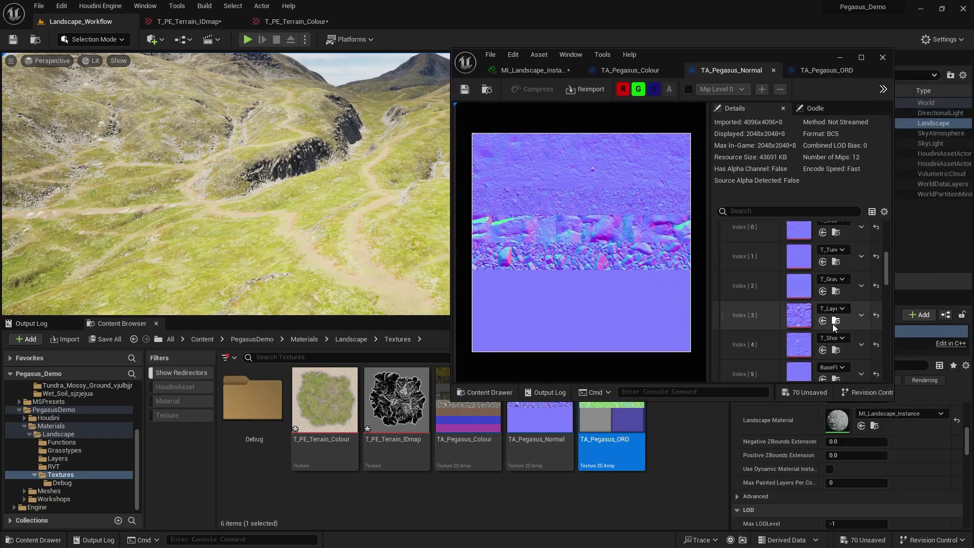
left_click(653, 74)
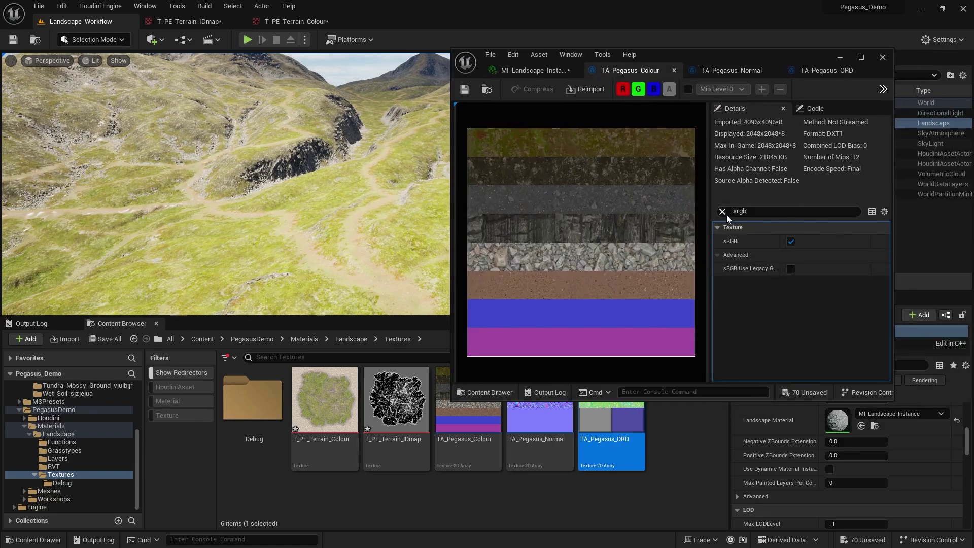
left_click(723, 212)
scroll(835, 329, "down", 5)
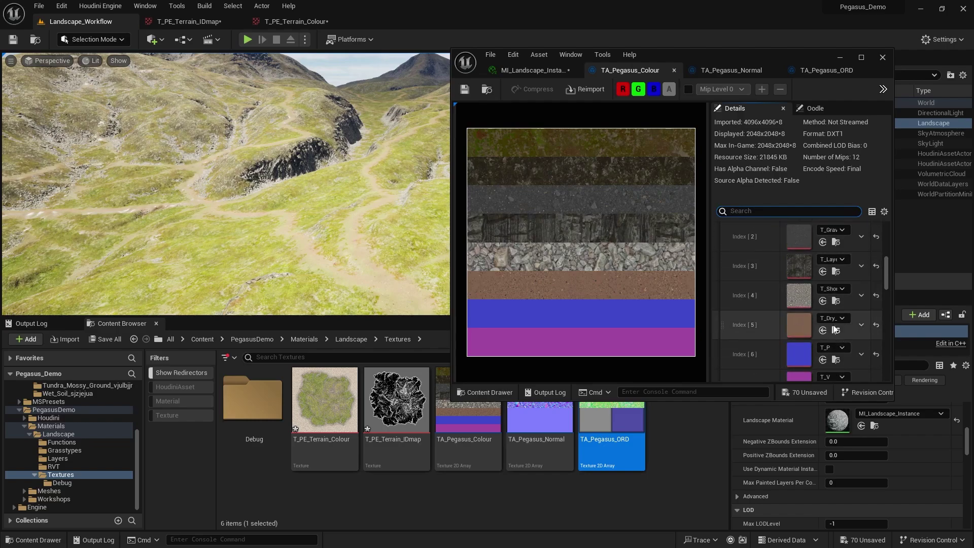
left_click(834, 330)
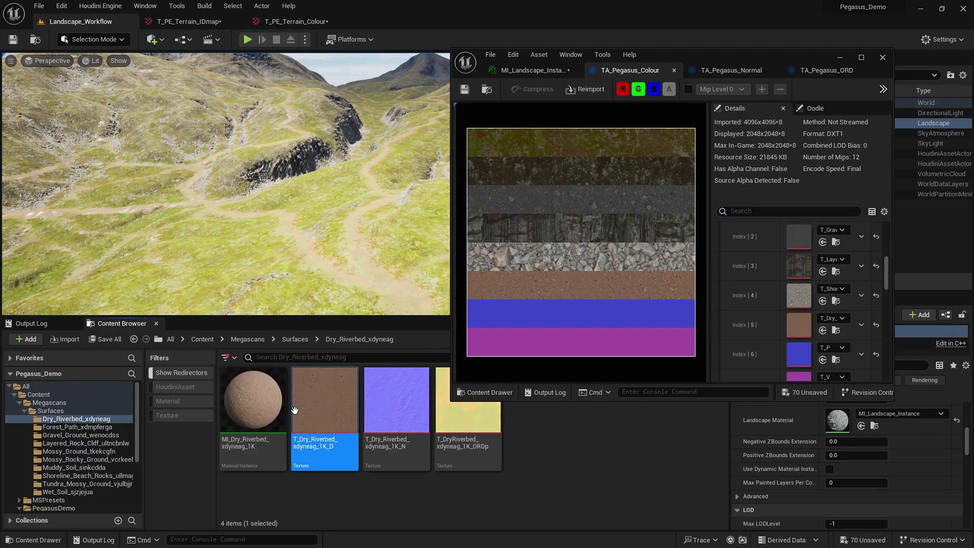
left_click(731, 70)
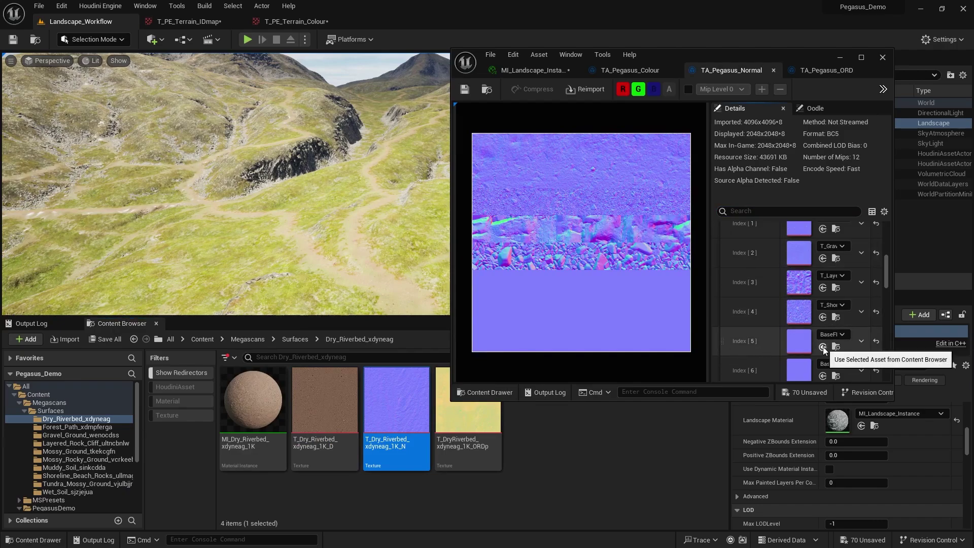
Step: Assign T_DryRiverbed_xdyneag_1K_ORDp as the Index 5 source texture of TA_Pegasus_ORD
left_click(826, 70)
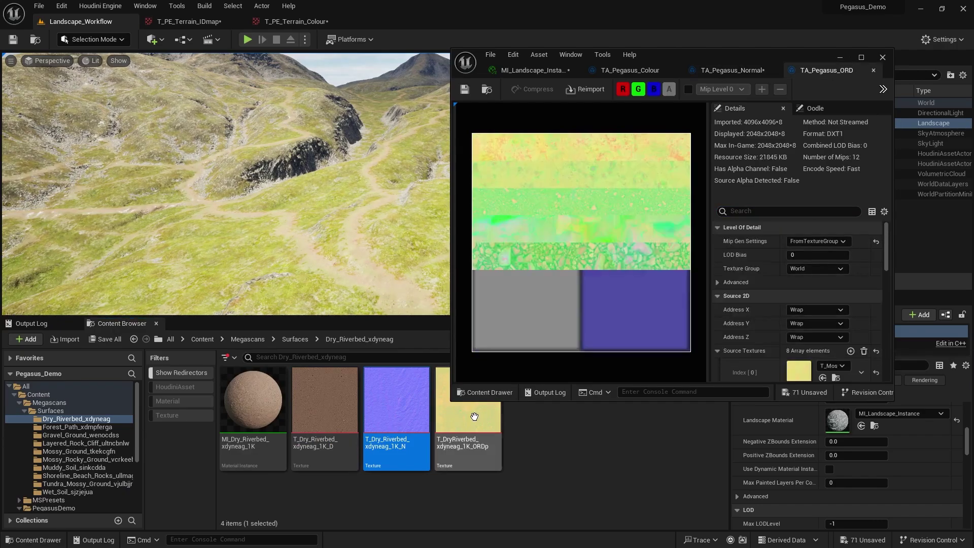
left_click(473, 416)
scroll(816, 326, "down", 3)
scroll(816, 329, "down", 3)
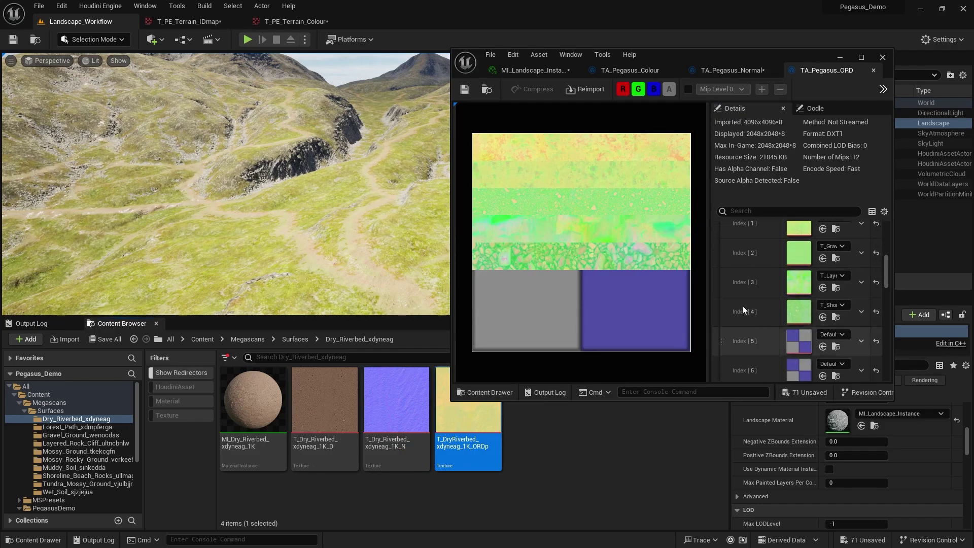
left_click(823, 346)
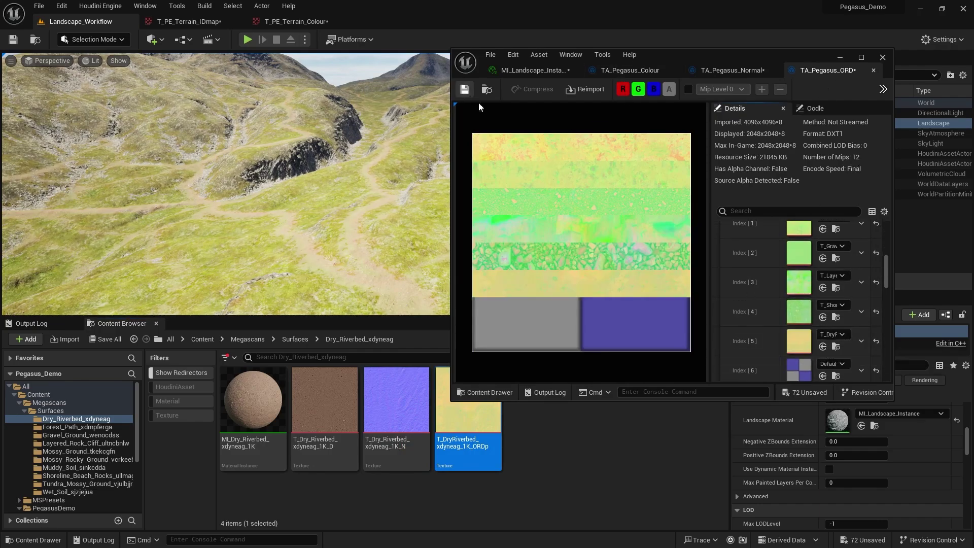
Step: Save the TA_Pegasus_ORD texture array and return to the material layers of MI_Landscape_Instance
left_click(464, 90)
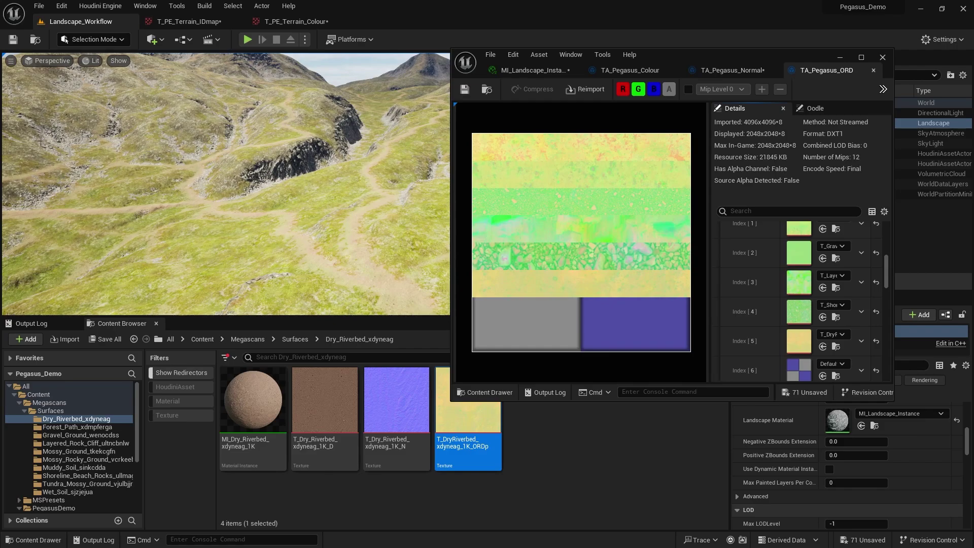
left_click(731, 70)
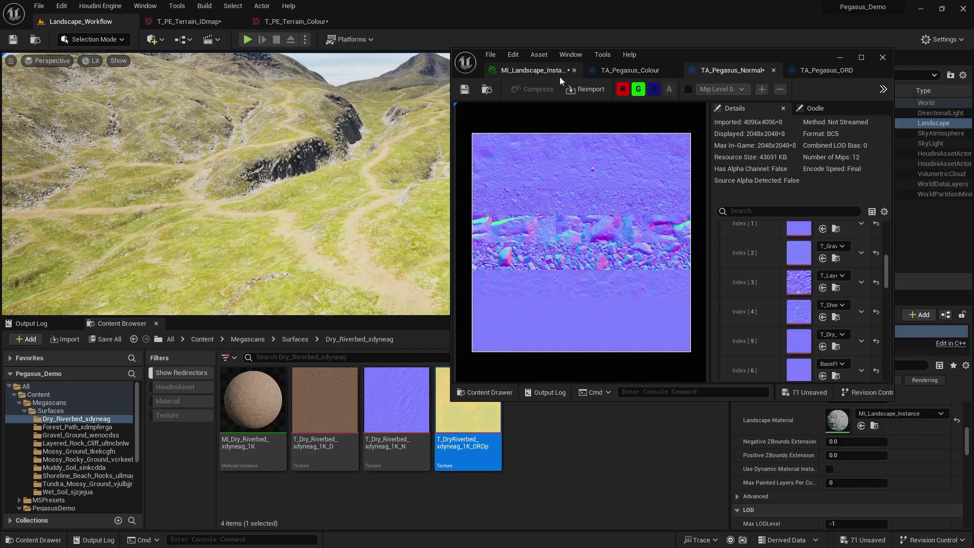
left_click(510, 73)
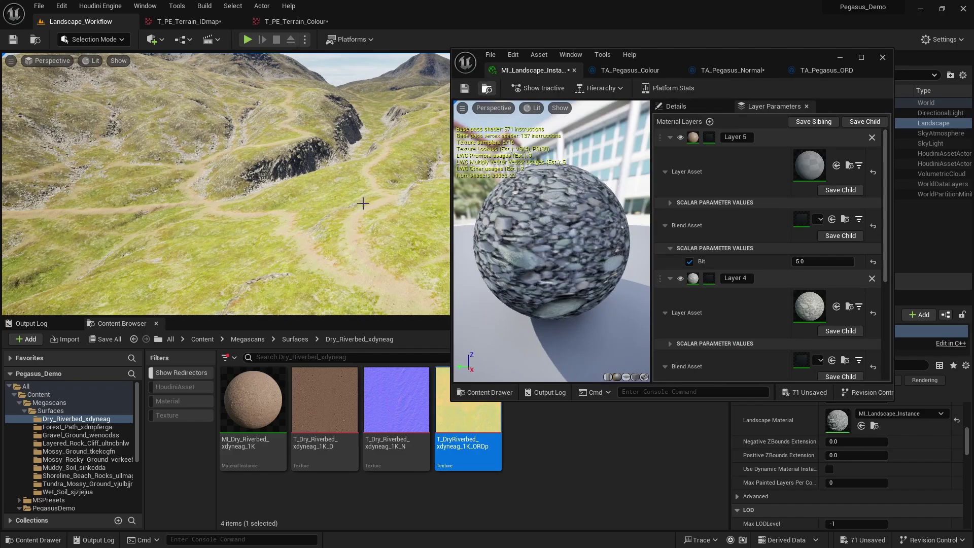
Step: Locate MI_Landscape_Instance in the content browser, then bring up TA_Pegasus_Colour and save it
key("ctrl+b")
left_click(628, 69)
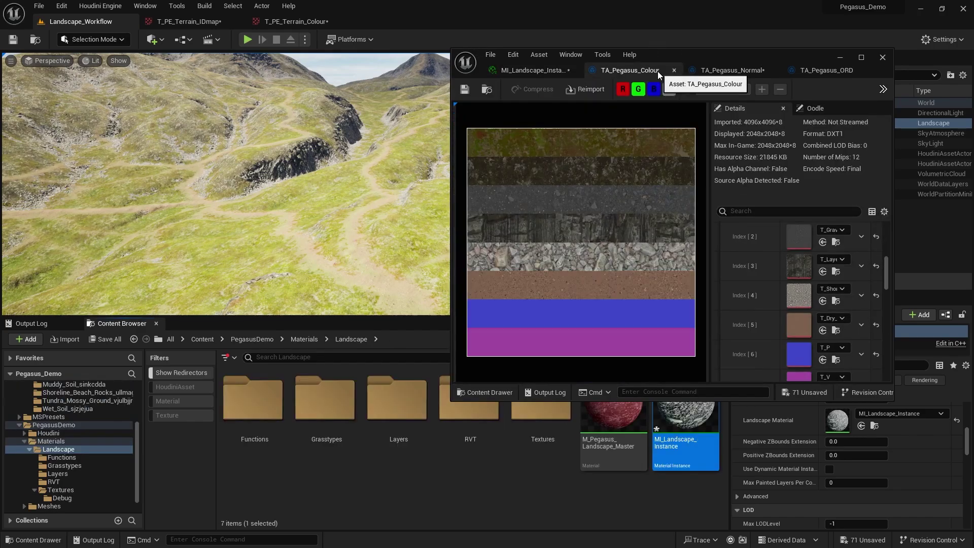
left_click(464, 90)
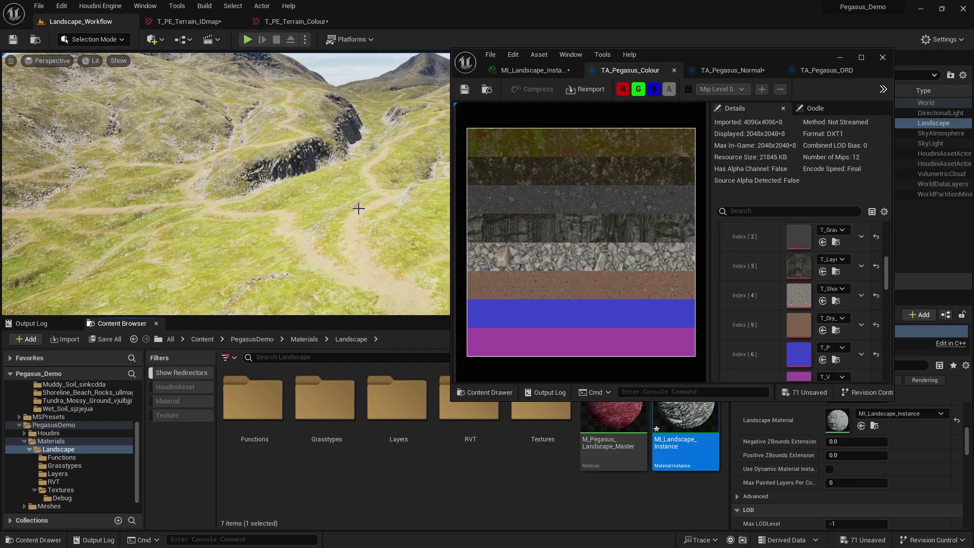
Step: Fly over the landscape in the full-screen viewport to examine how the Dry Riverbed paths blend with the grass and rock layers
right_click_drag(358, 208, 419, 201)
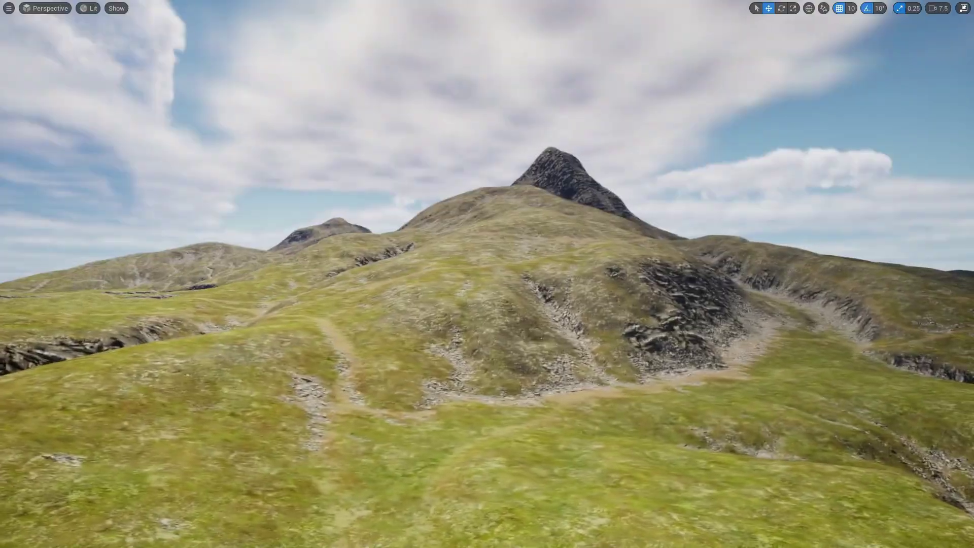
scroll(487, 274, "down", 1)
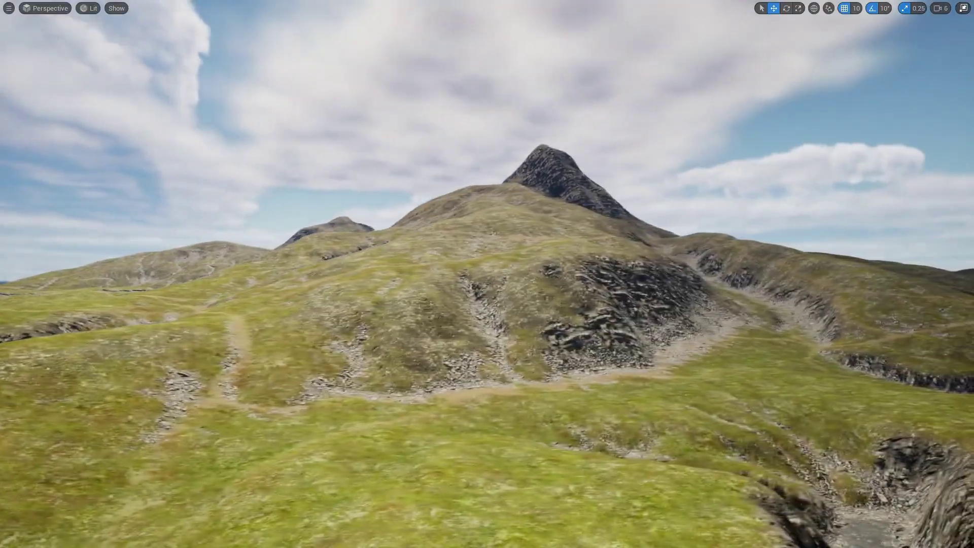
right_click_drag(487, 274, 649, 261)
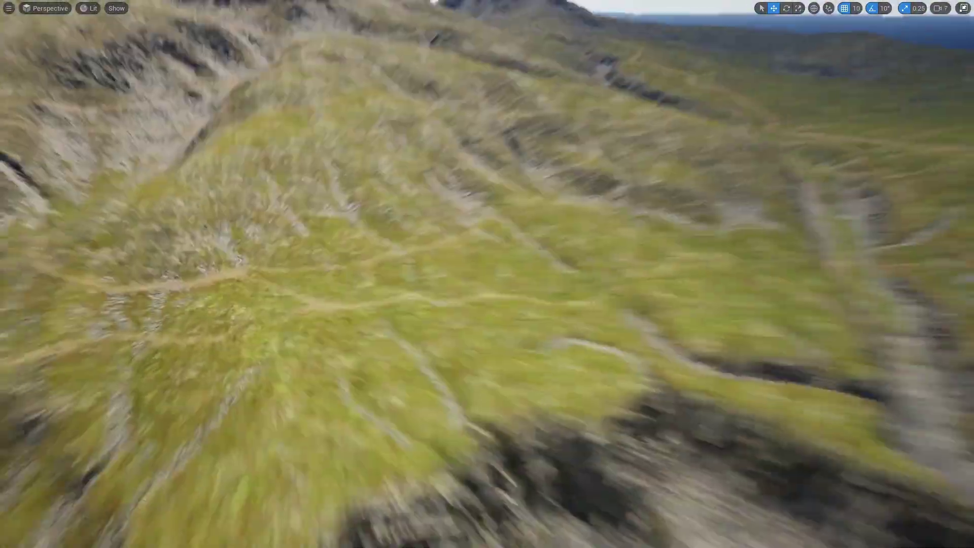
right_click_drag(487, 274, 462, 236)
scroll(487, 274, "down", 5)
key("w")
right_click_drag(524, 227, 609, 236)
scroll(524, 227, "up", 4)
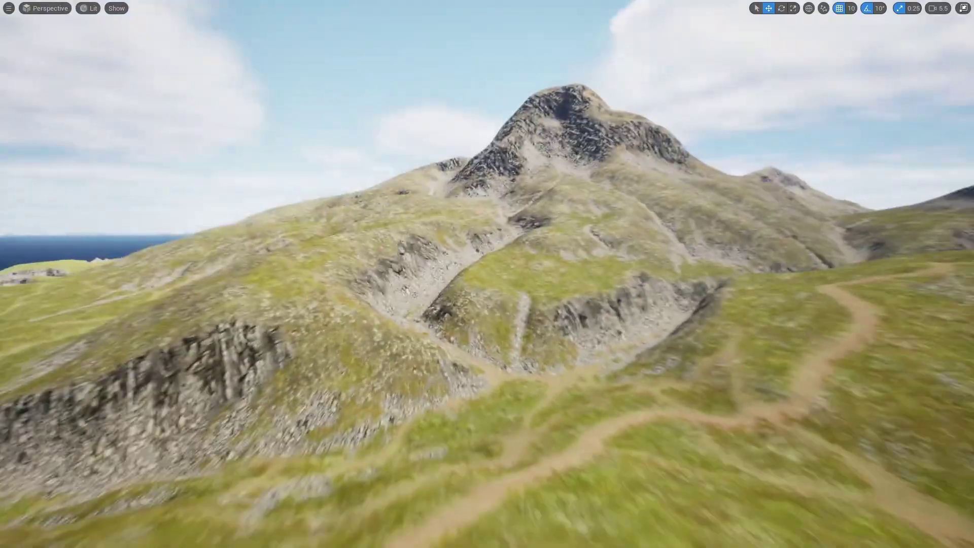
right_click_drag(487, 274, 656, 275)
Step: Rotate the sun's directional light interactively until low side lighting casts long shadows across the mountains and gullies
key("ctrl+l")
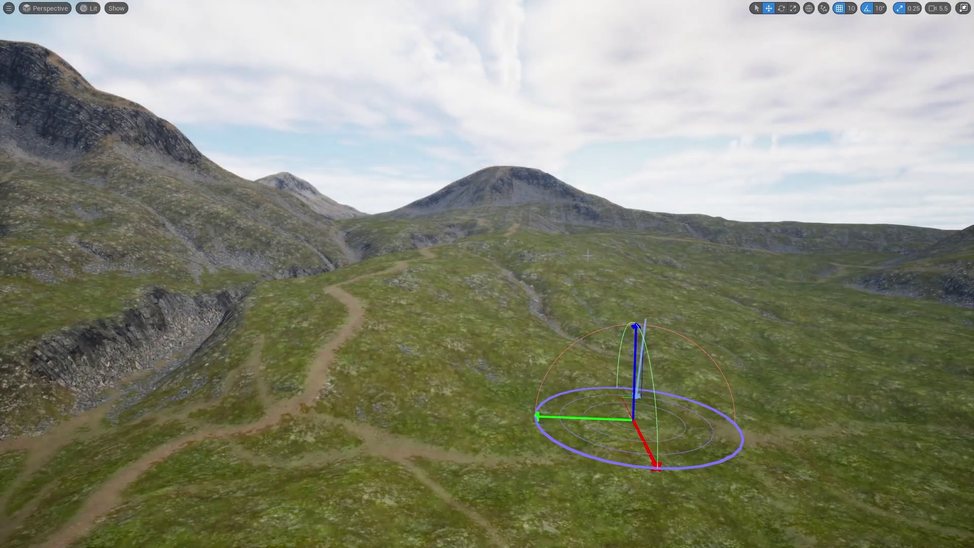
key("ctrl+l")
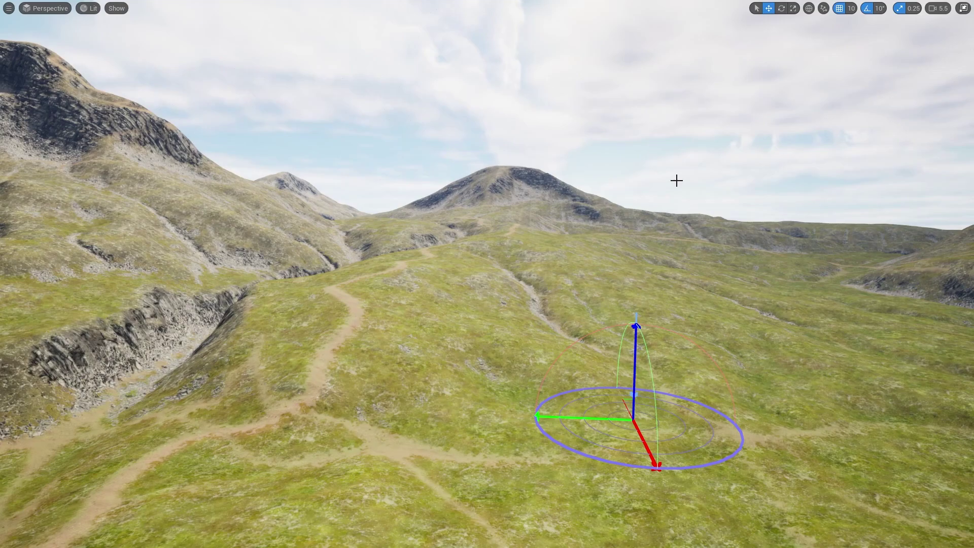
right_click_drag(548, 252, 304, 252)
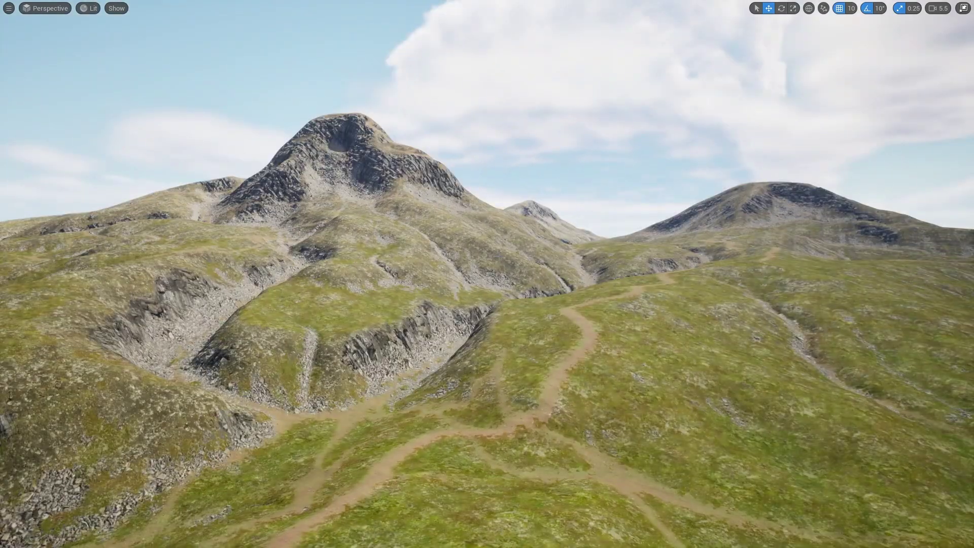
key("ctrl+z")
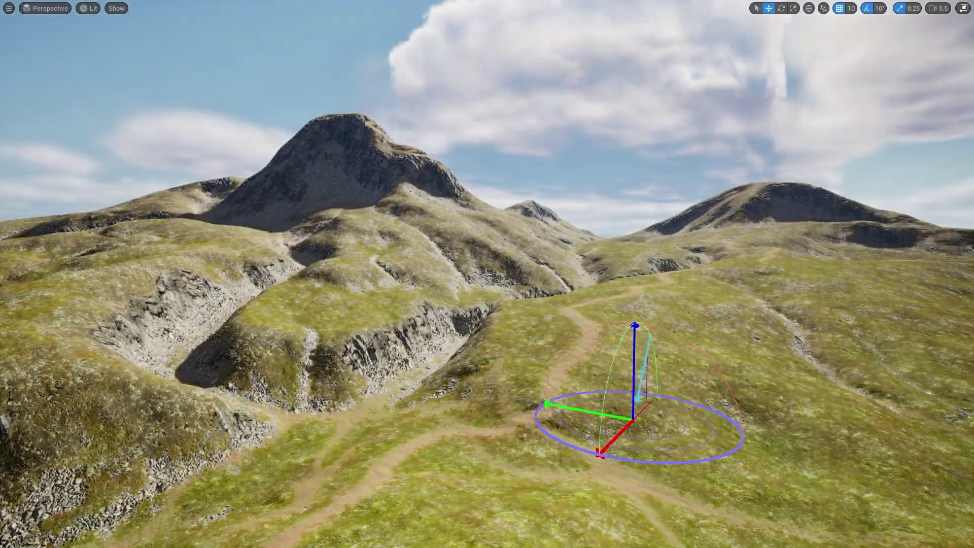
key("ctrl+l")
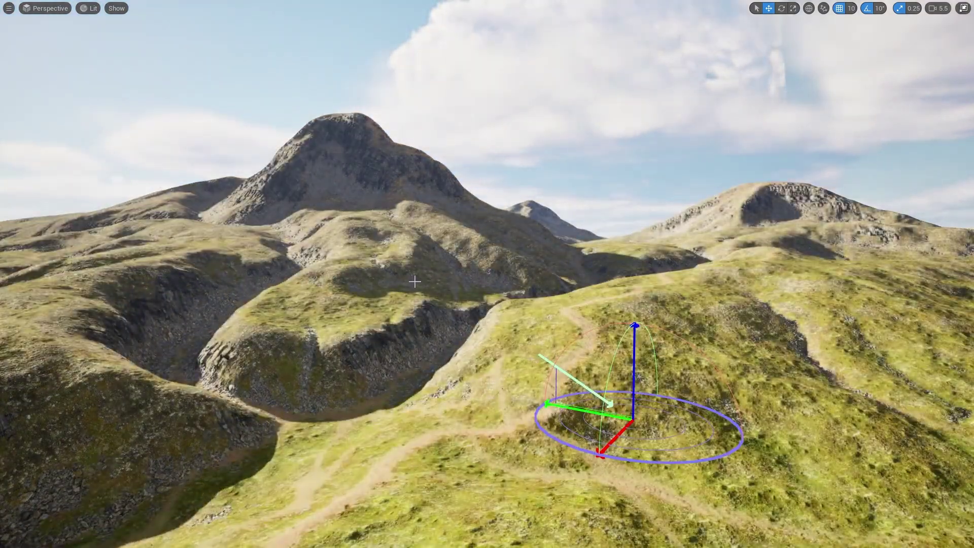
Step: Fly high above the island to examine the whole layered landscape under the new sun direction
right_click_drag(412, 279, 203, 345)
scroll(413, 279, "up", 5)
key("s")
scroll(325, 355, "up", 4)
key("w")
mouse_move(479, 281)
right_mouse_down()
mouse_move(525, 277)
mouse_move(474, 282)
right_mouse_up()
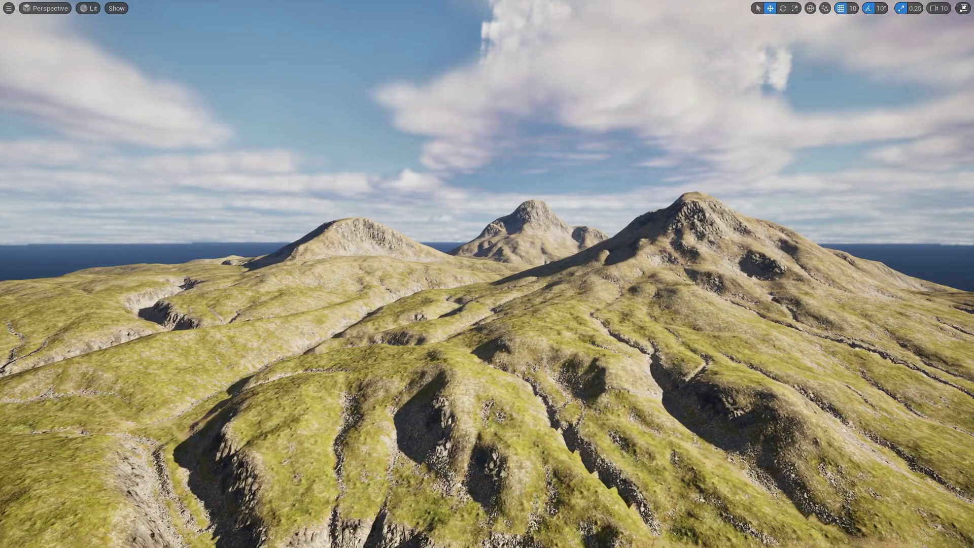